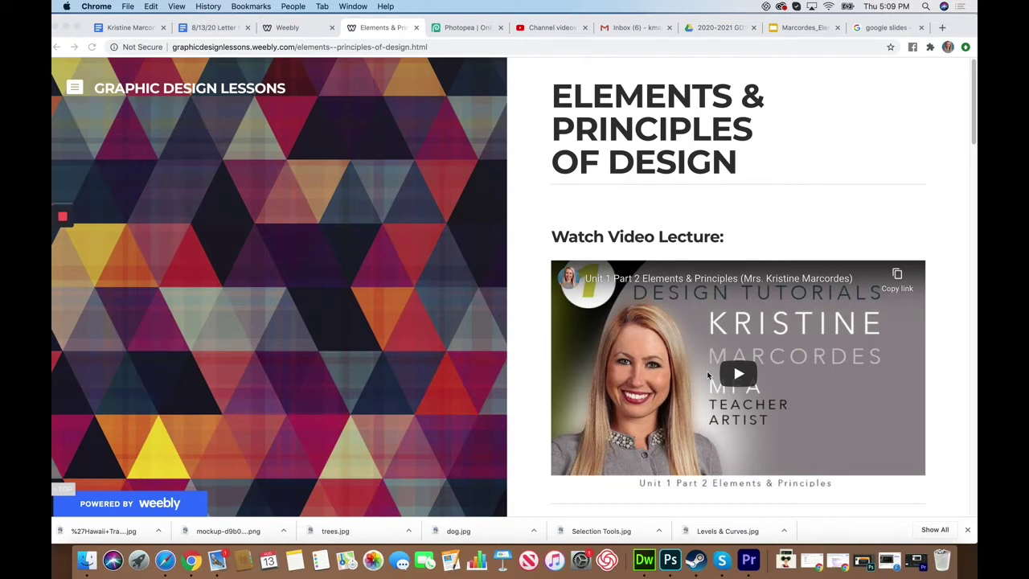
Step: Examine the Elements & Principles of Design assignment page for the vocabulary, the Google Slides instructions and the list of required elements and principles
scroll(708, 375, down, 5)
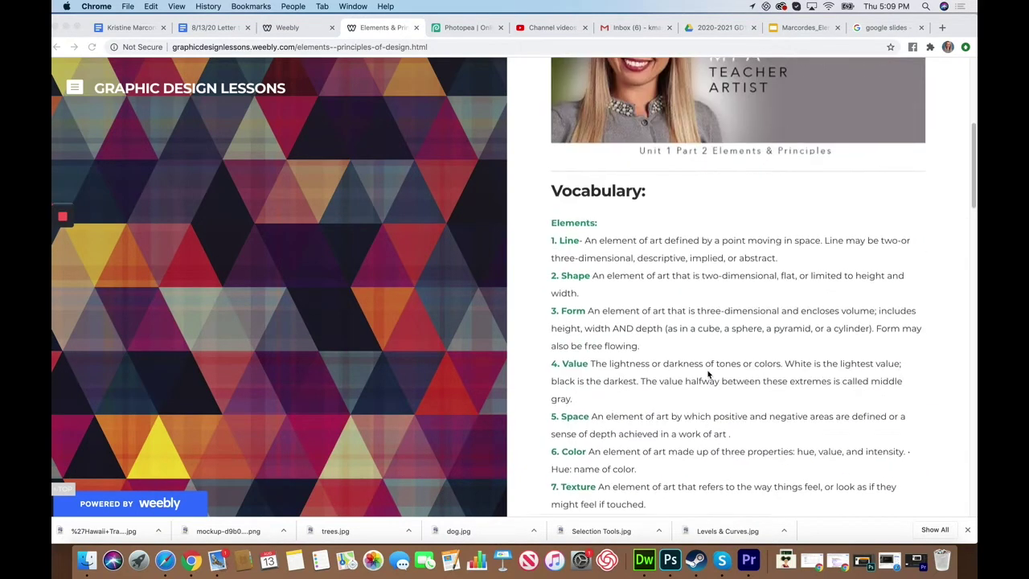
scroll(708, 374, down, 2)
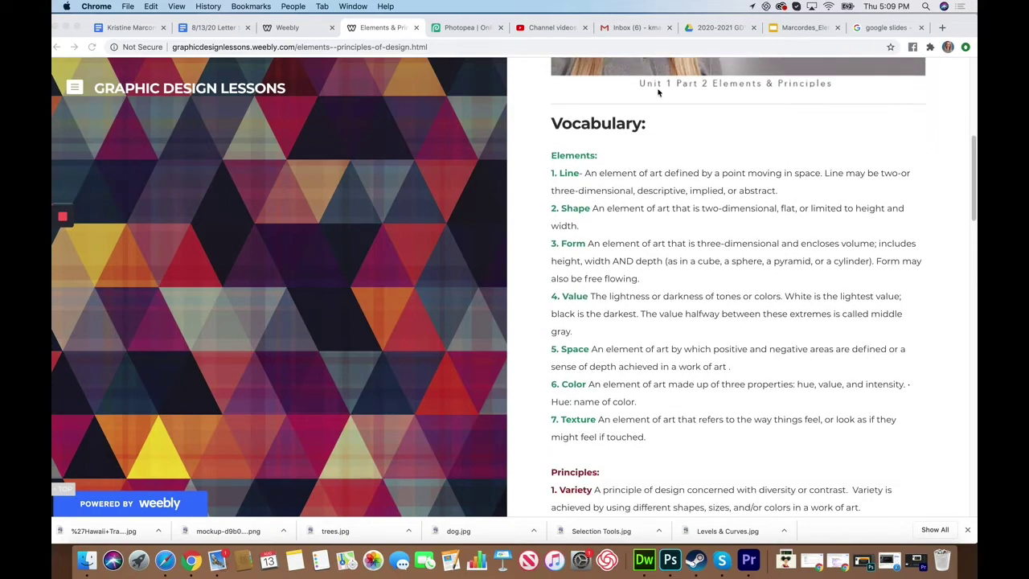
scroll(683, 241, down, 13)
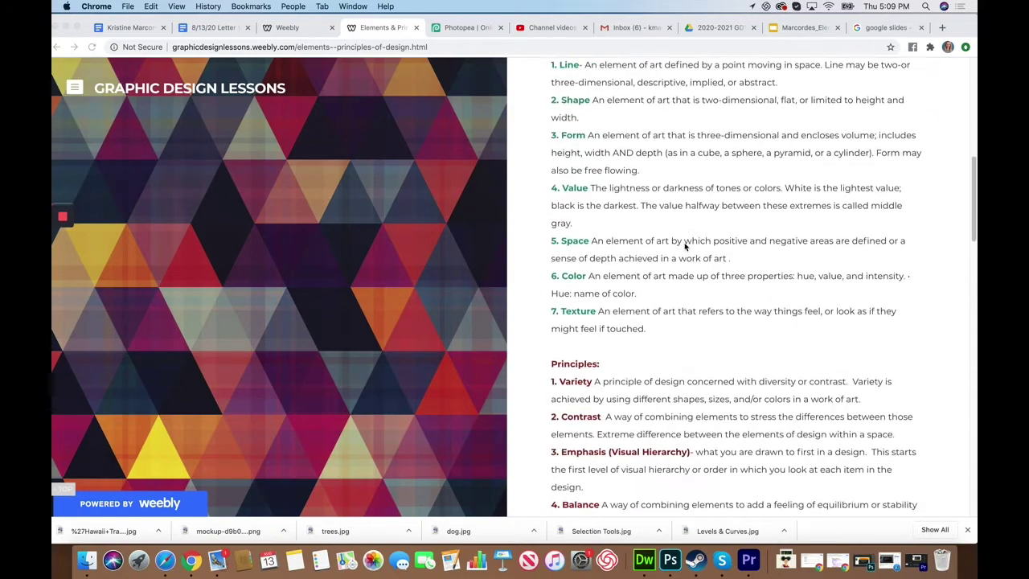
scroll(687, 248, down, 12)
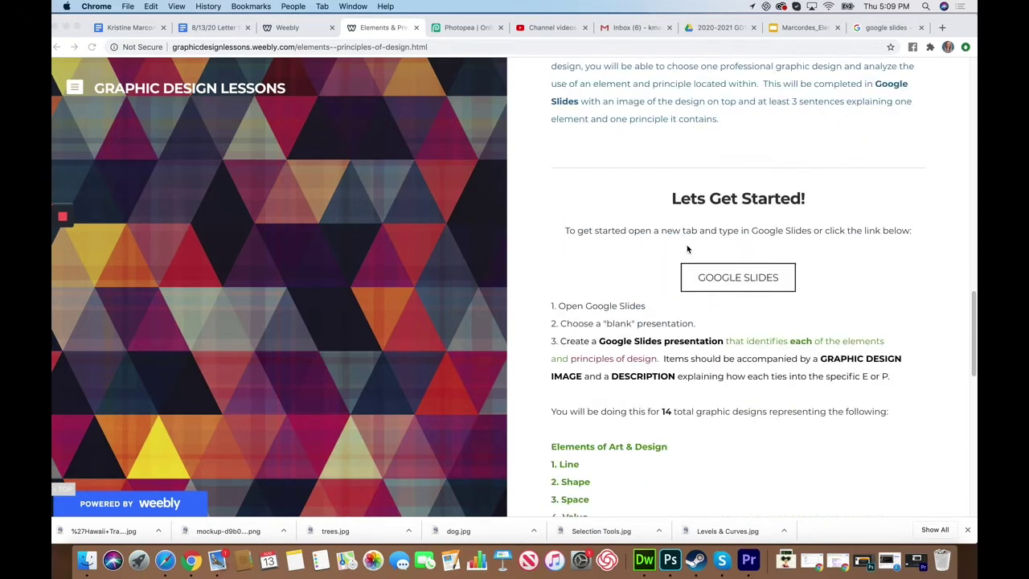
scroll(687, 248, down, 6)
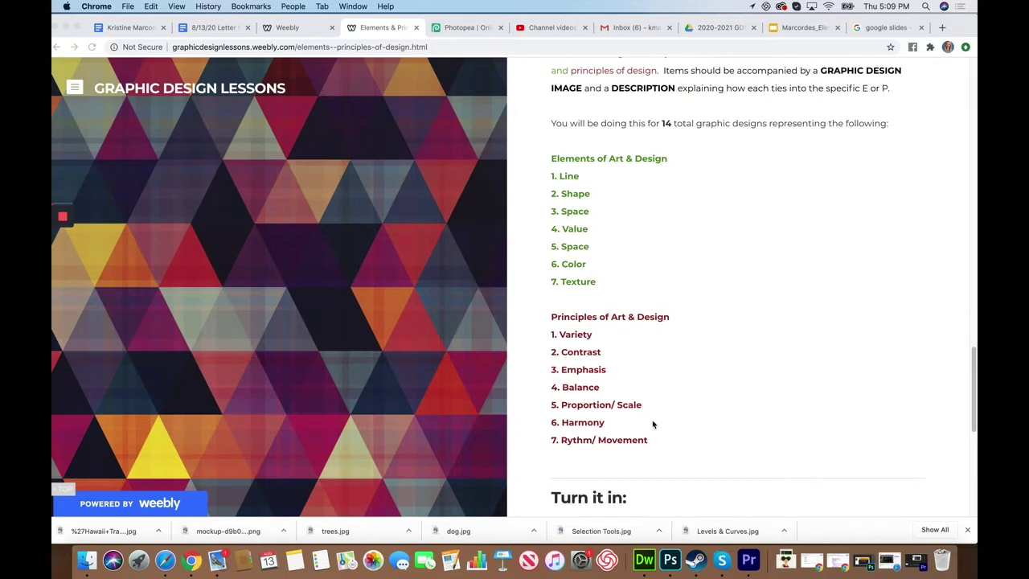
scroll(652, 422, up, 4)
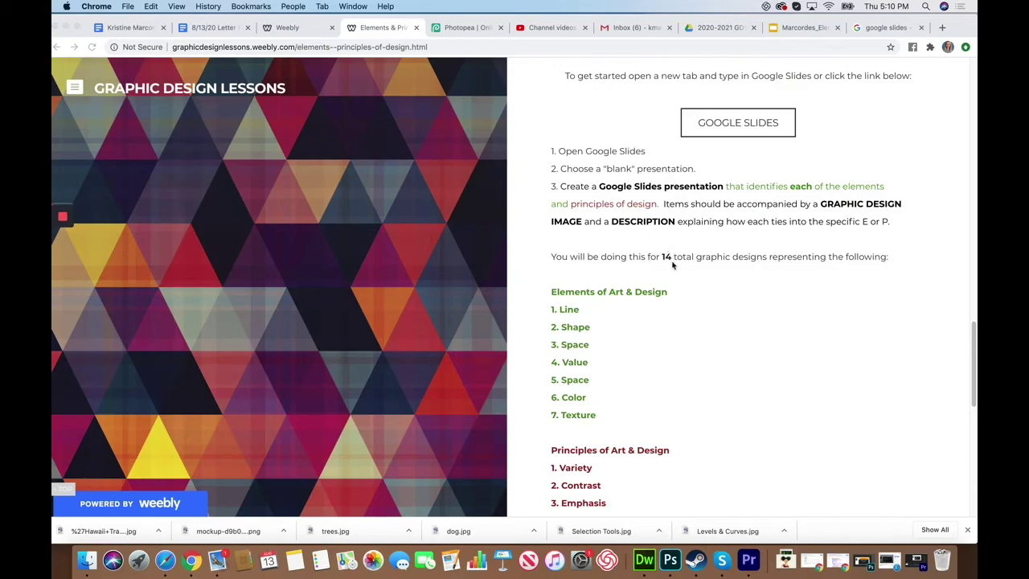
scroll(675, 291, down, 3)
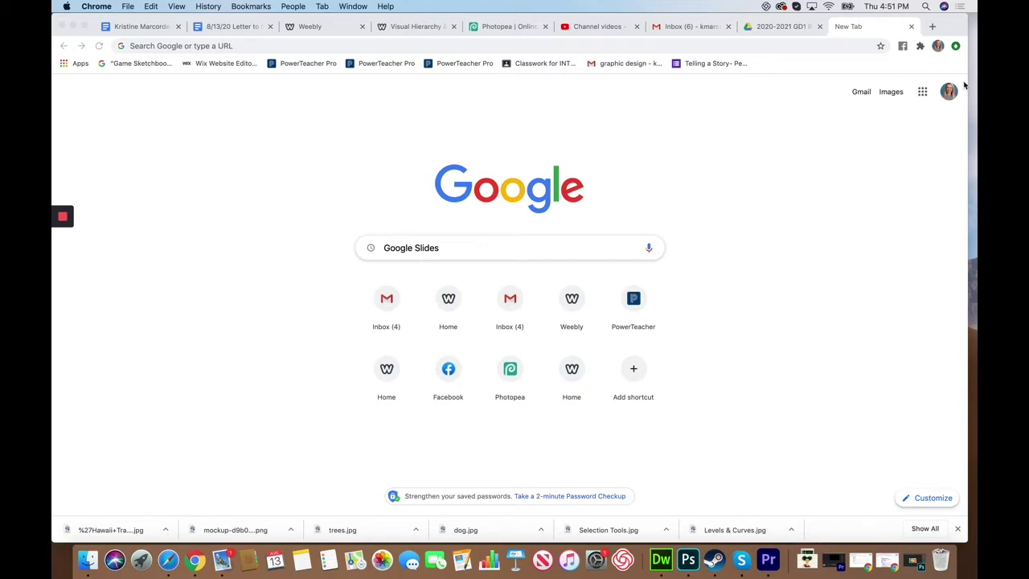
Step: Search the web for Google Slides, open it from the results and create a blank presentation
click(924, 92)
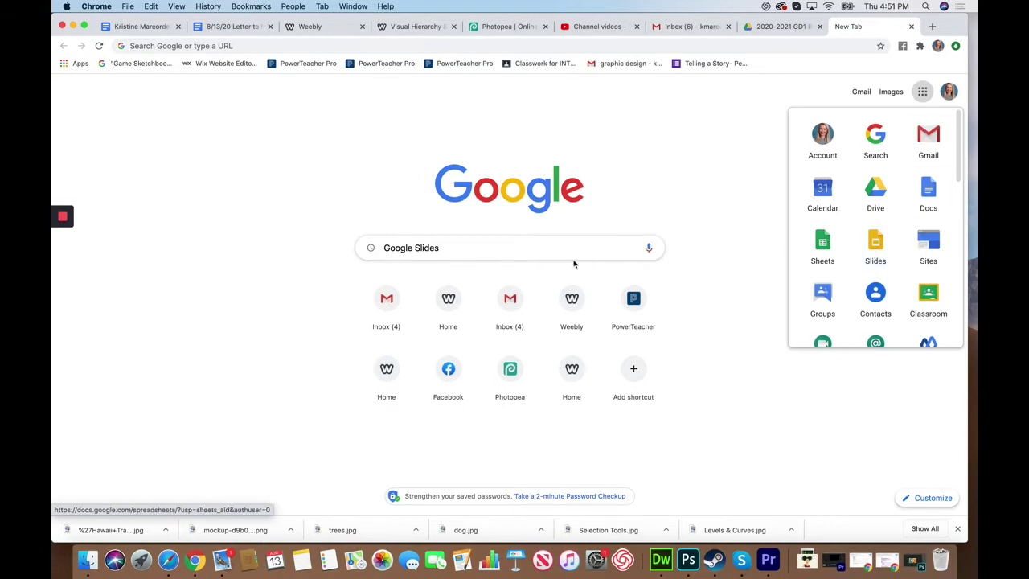
click(460, 250)
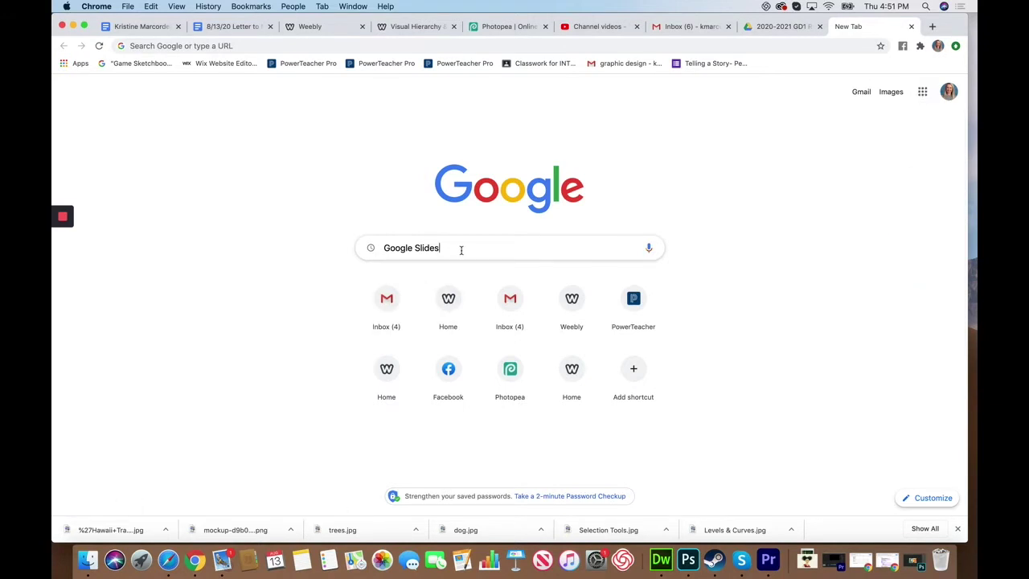
key(Return)
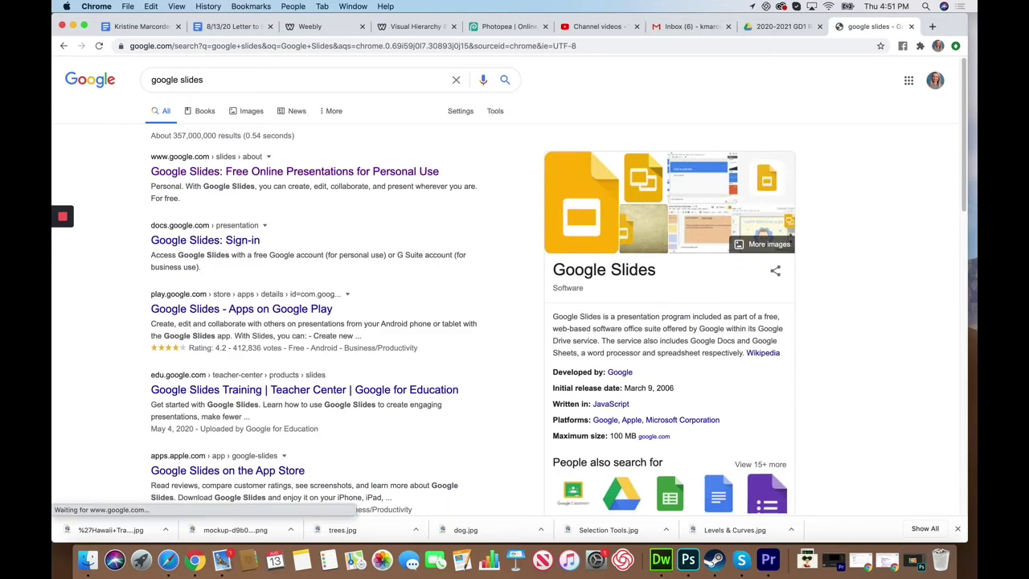
click(265, 172)
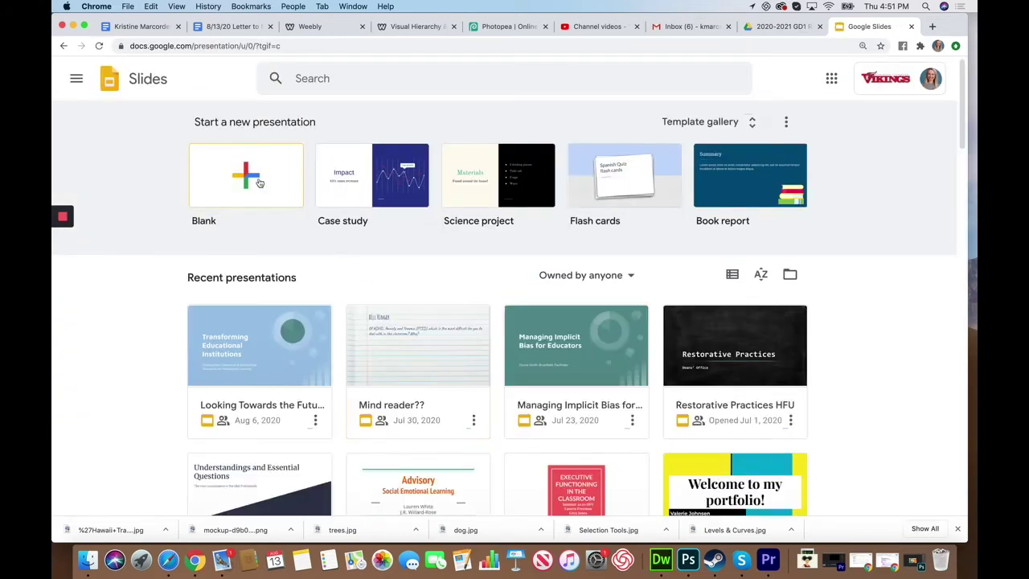
click(249, 175)
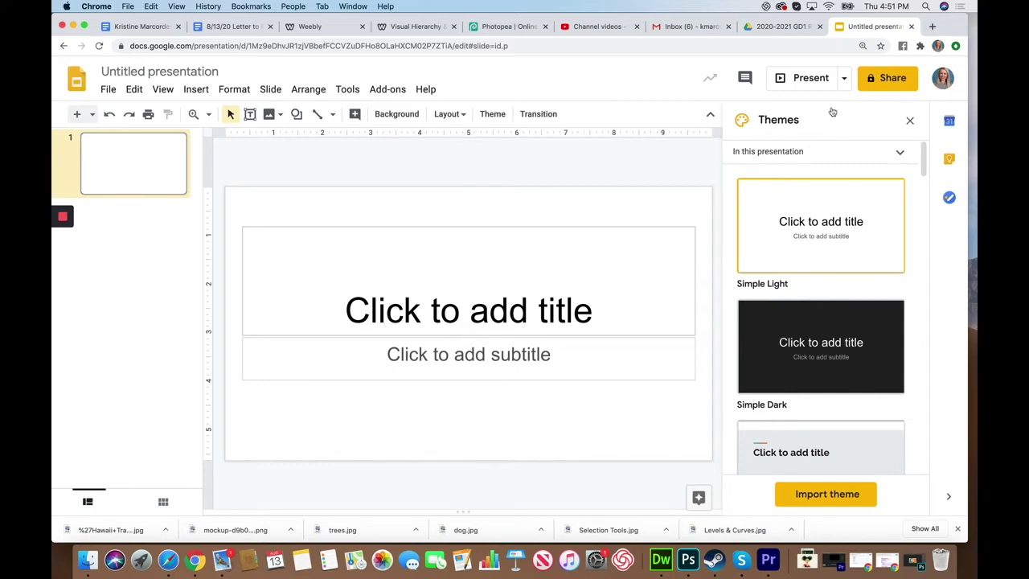
Step: Enter "Elements & Principles" and "Google Slides" as a two-line title on the first slide
click(395, 311)
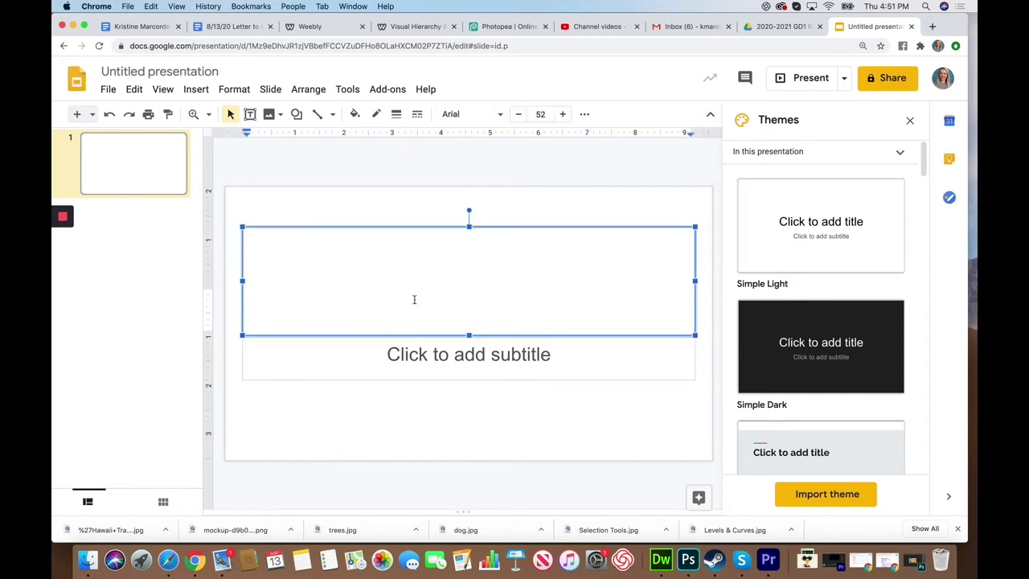
text(Elements )
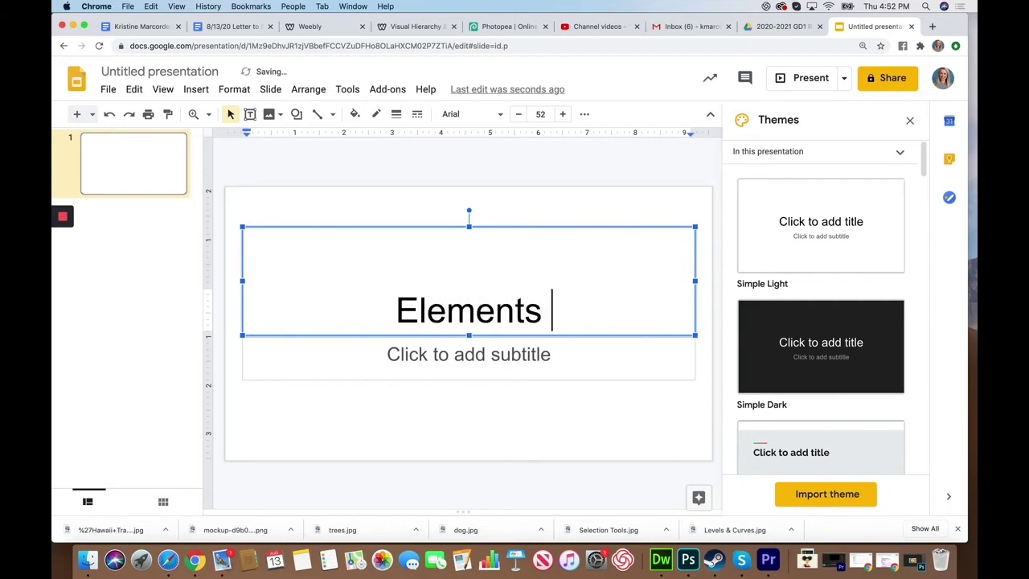
text(& Prin)
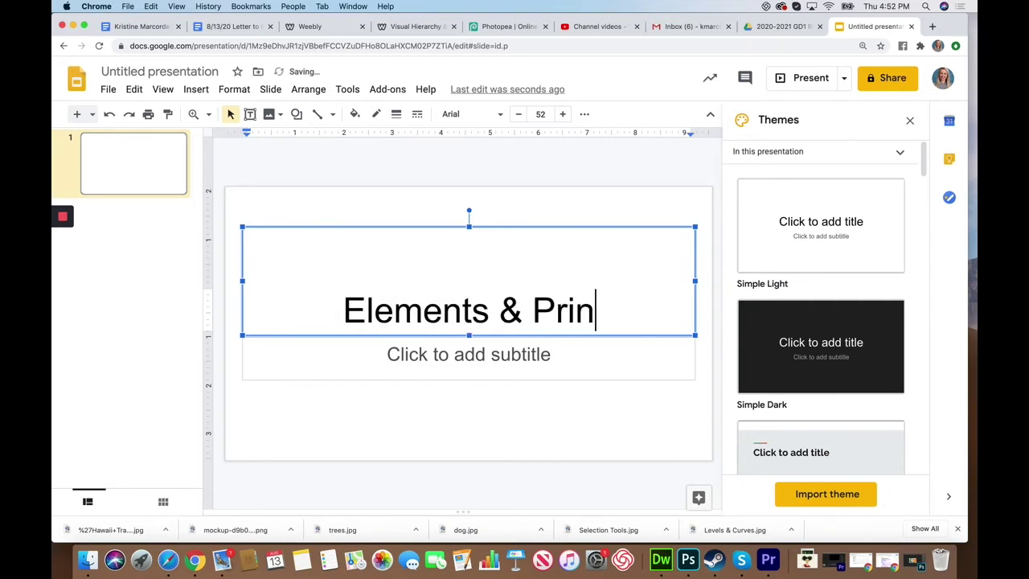
text(ciples)
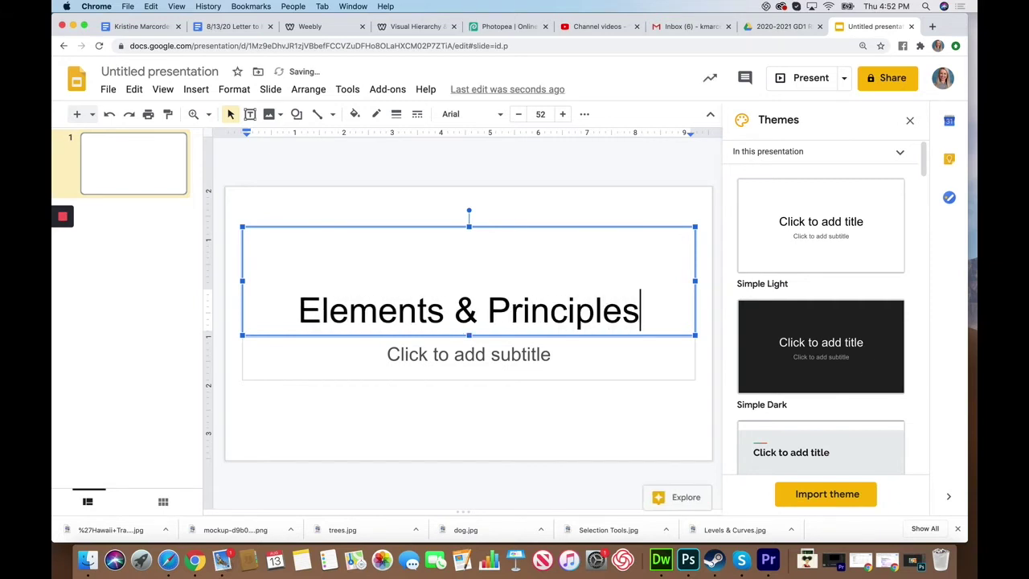
key(Return)
text(Go)
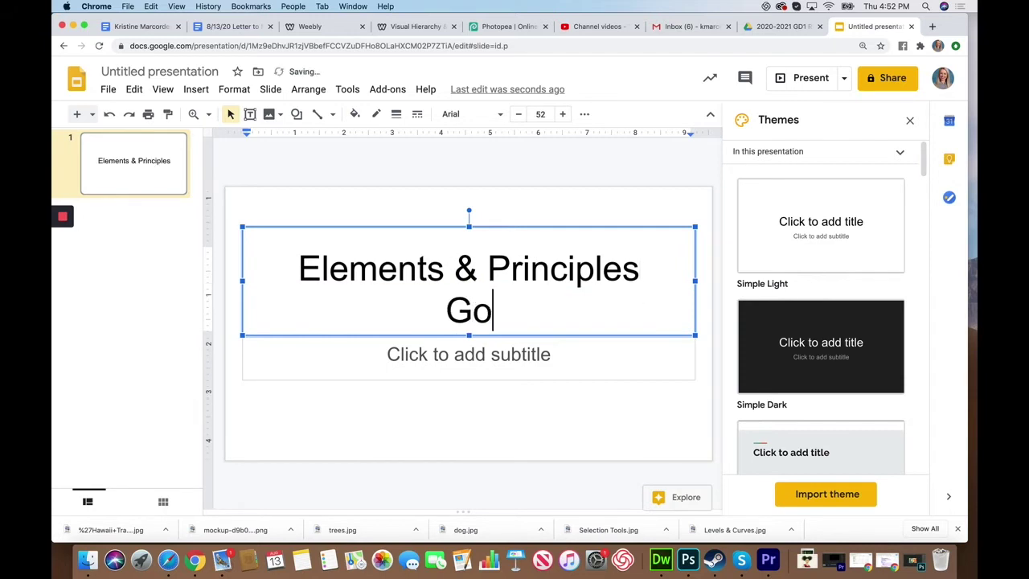
text(ogle Slides)
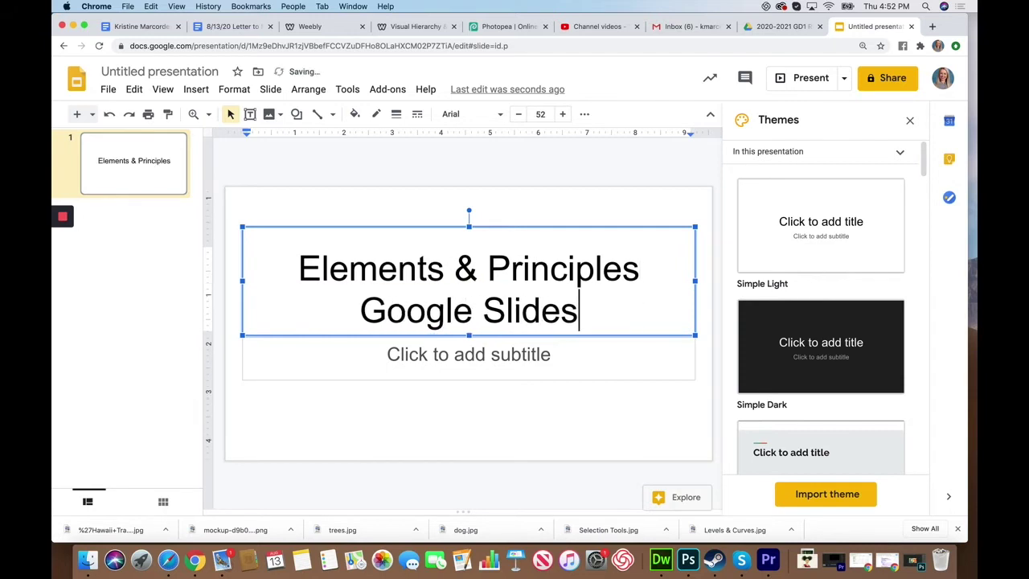
Step: Enter the author's title and surname as the subtitle of the first slide
click(445, 354)
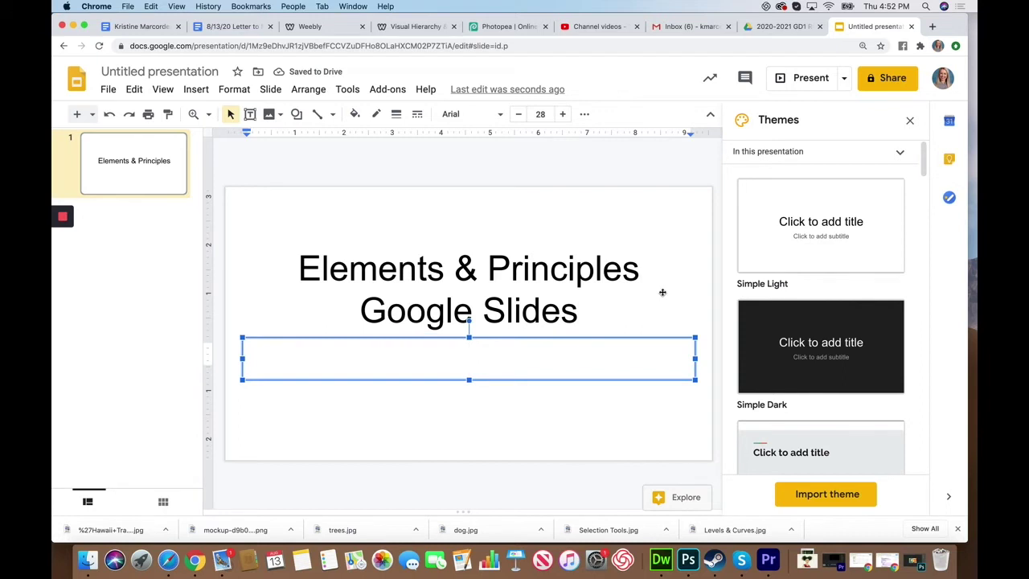
text(Mrs)
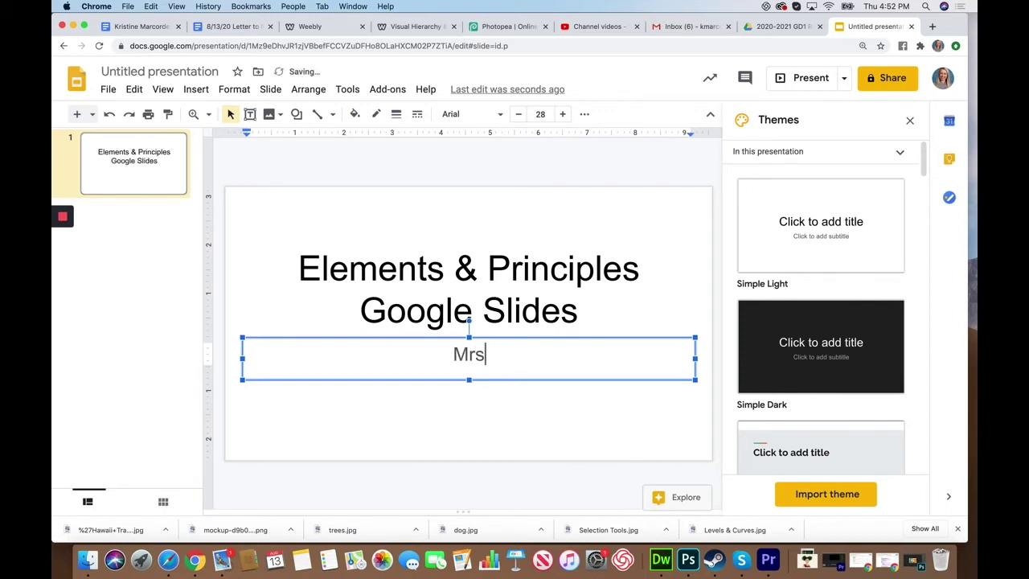
text(. Marcordes)
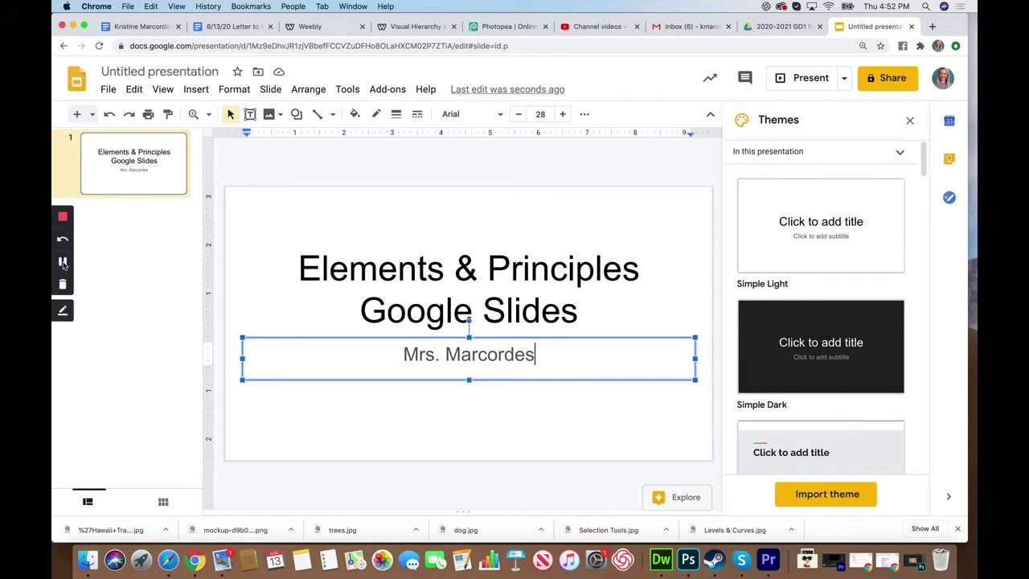
click(63, 262)
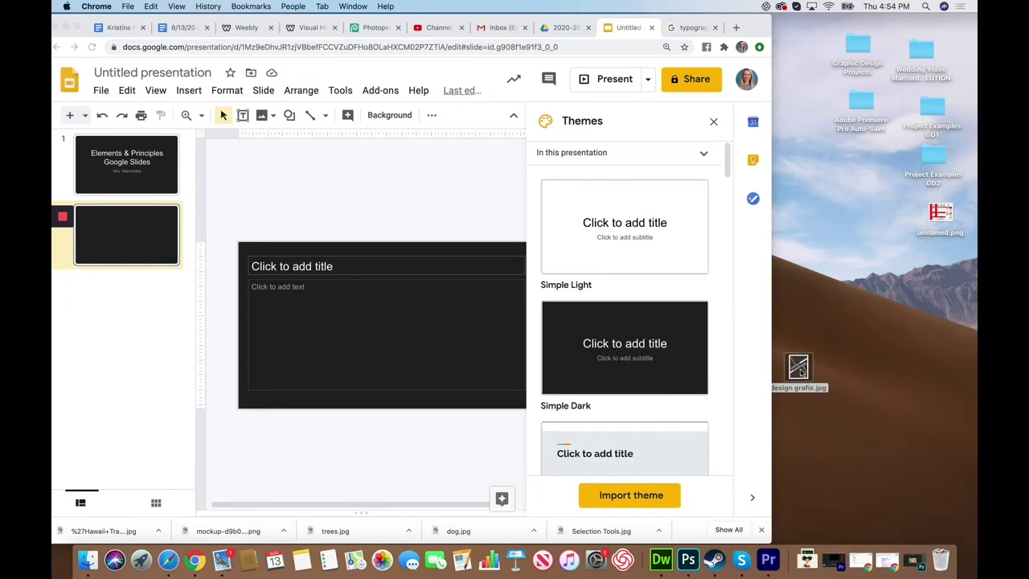
drag(802, 371, 831, 324)
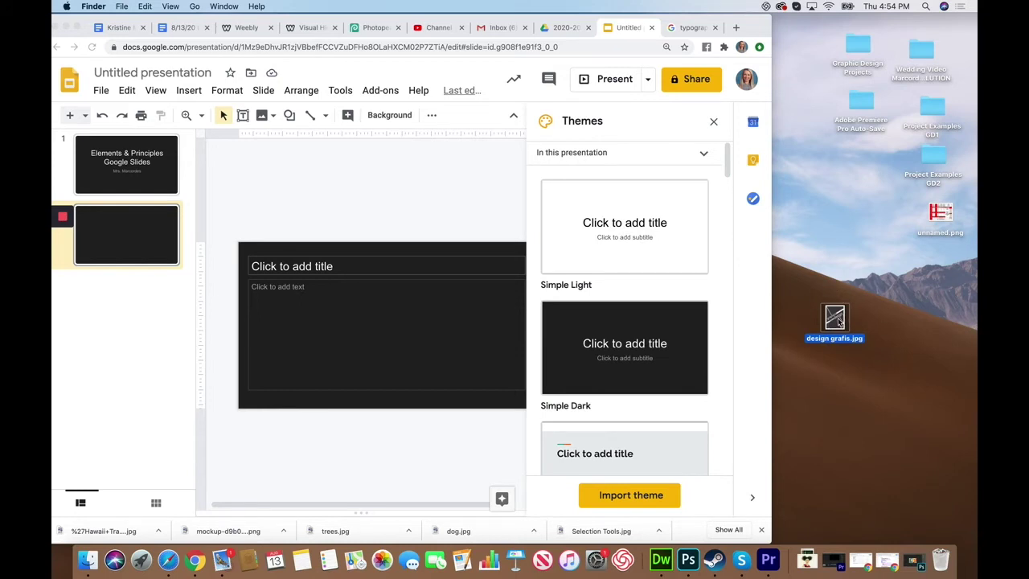
click(103, 94)
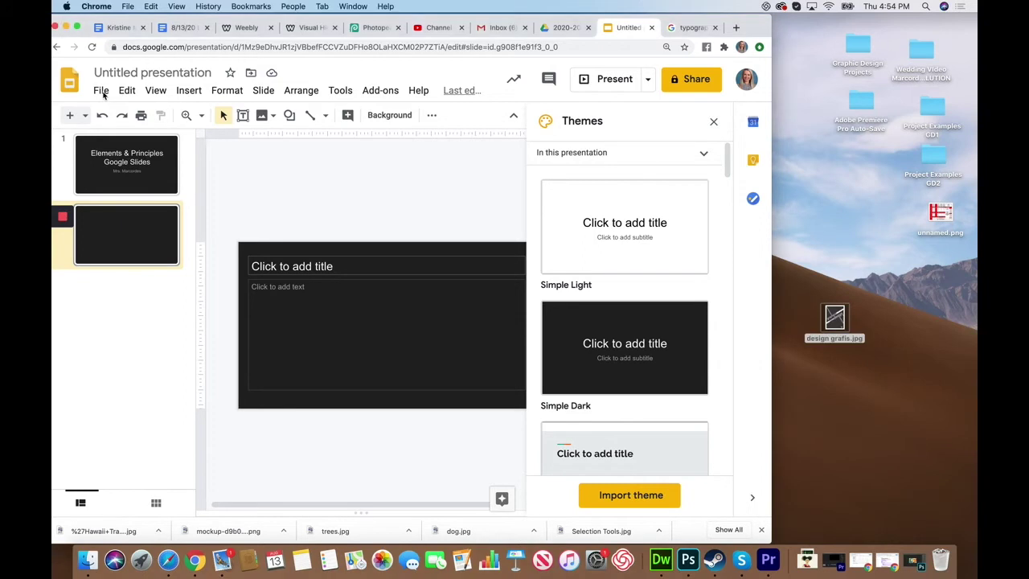
click(102, 92)
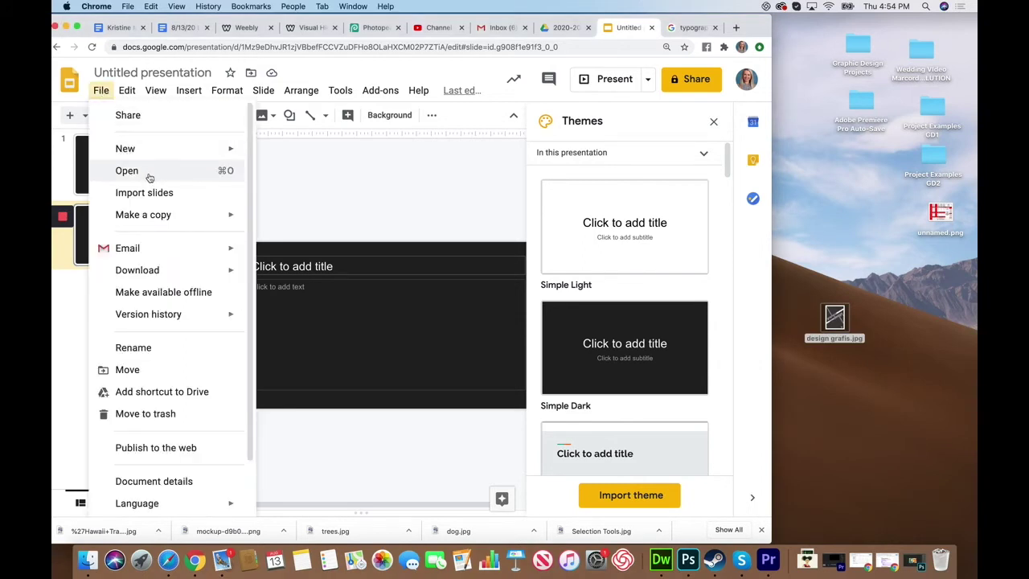
click(445, 189)
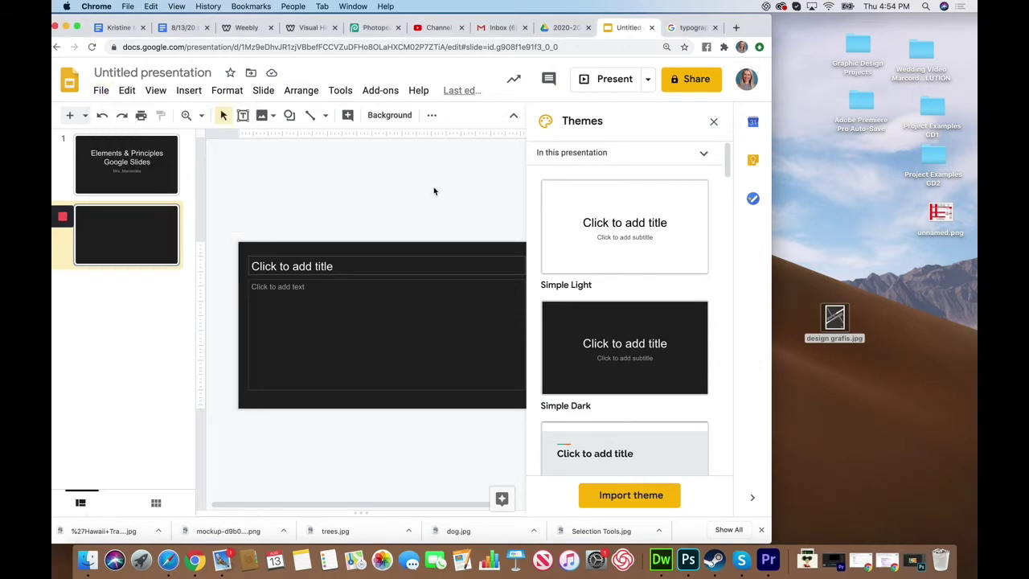
click(197, 97)
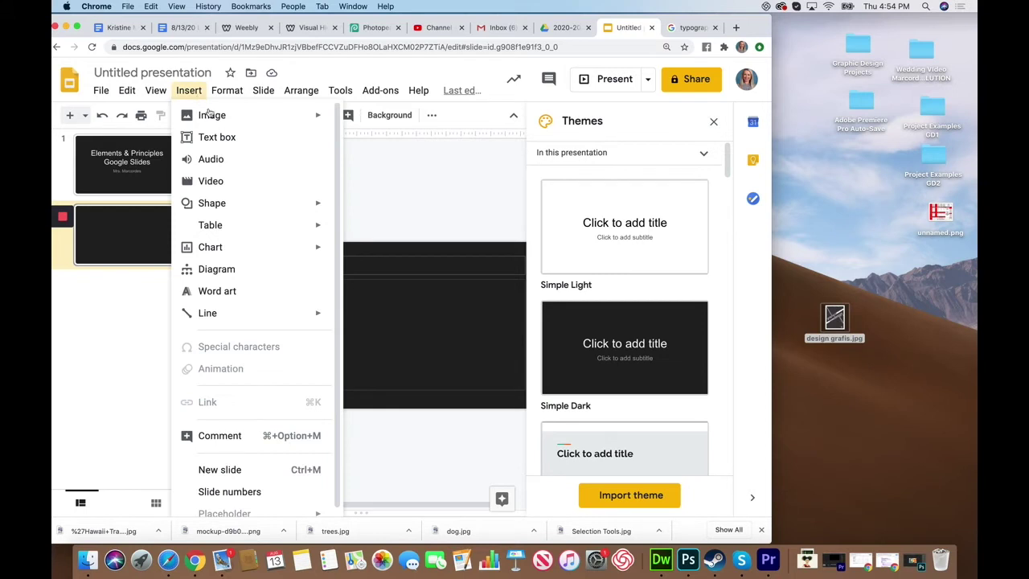
mouse_move(246, 119)
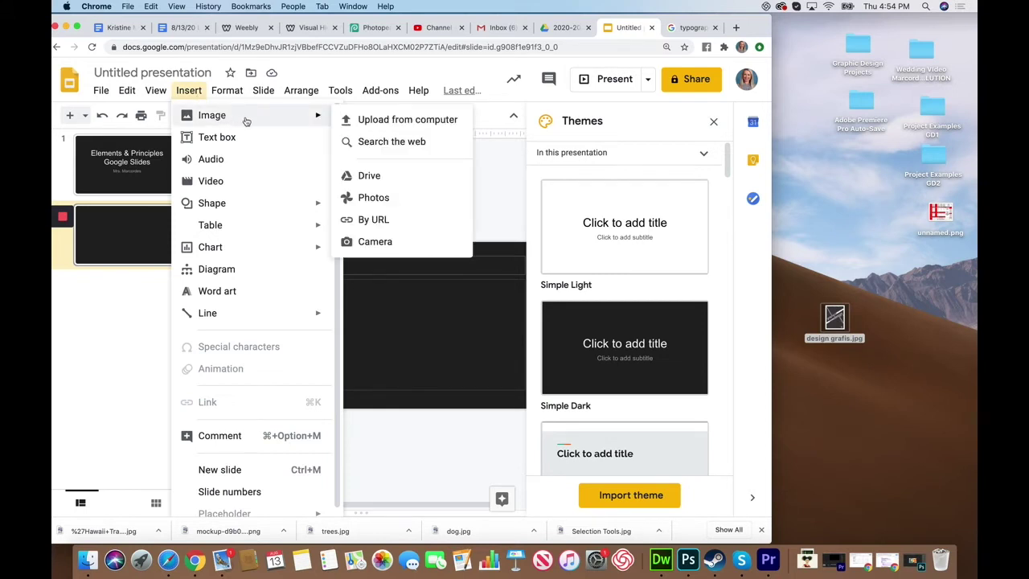
click(486, 208)
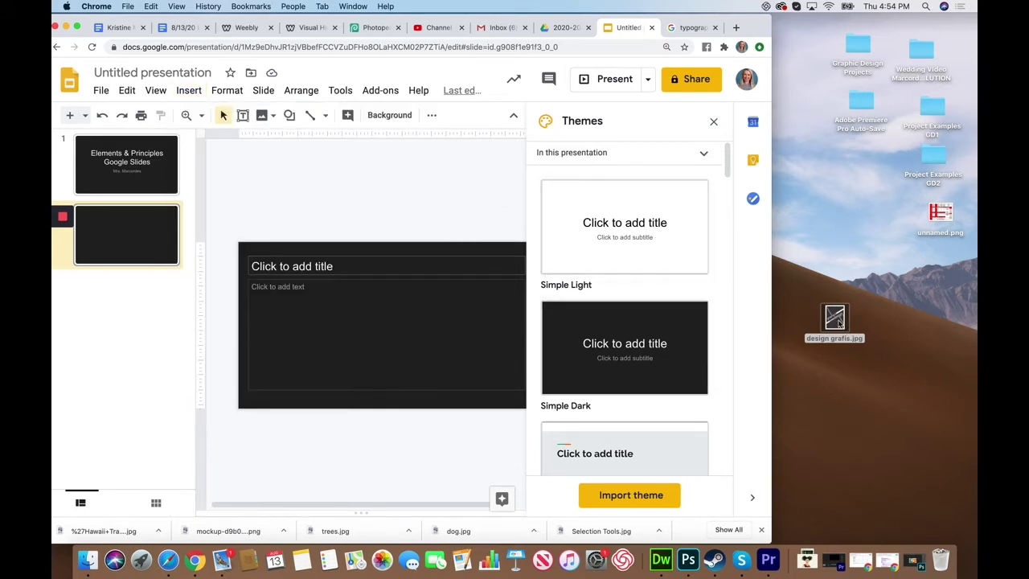
Step: Insert design grafis.jpg from the desktop into the second slide, shrink it and place it below the title at the slide's left edge
drag(835, 322, 314, 336)
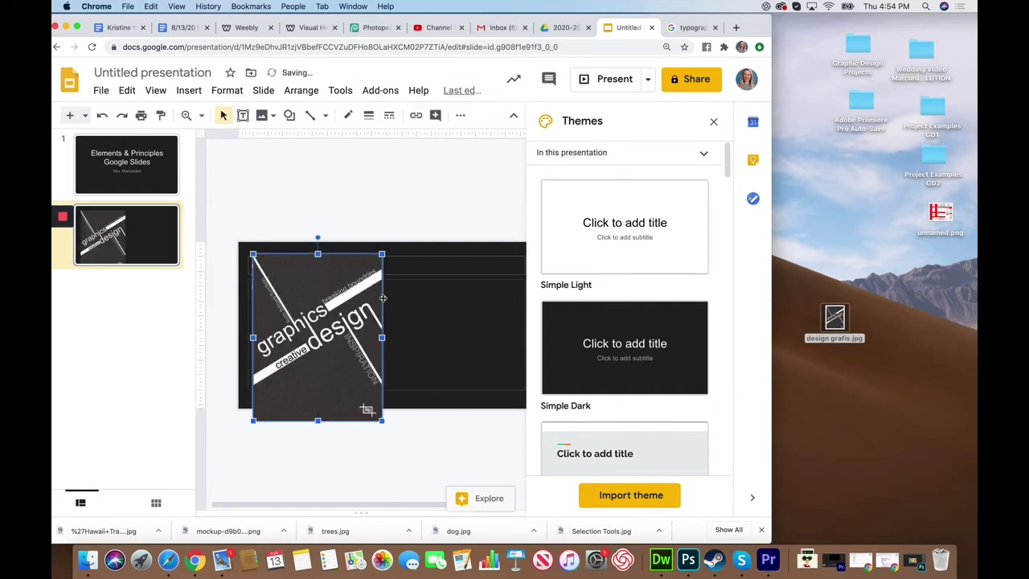
drag(384, 252, 345, 300)
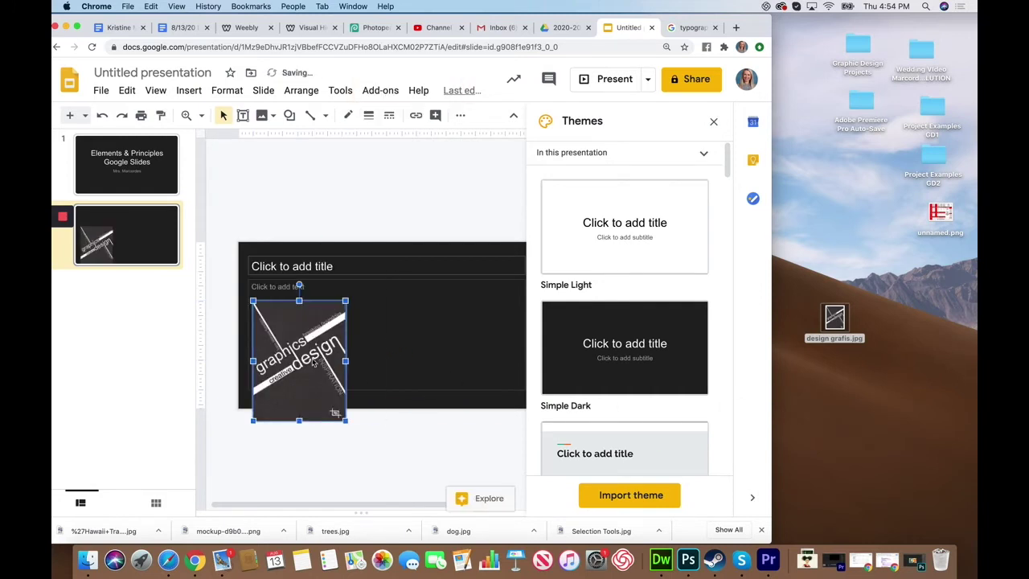
drag(311, 343, 323, 344)
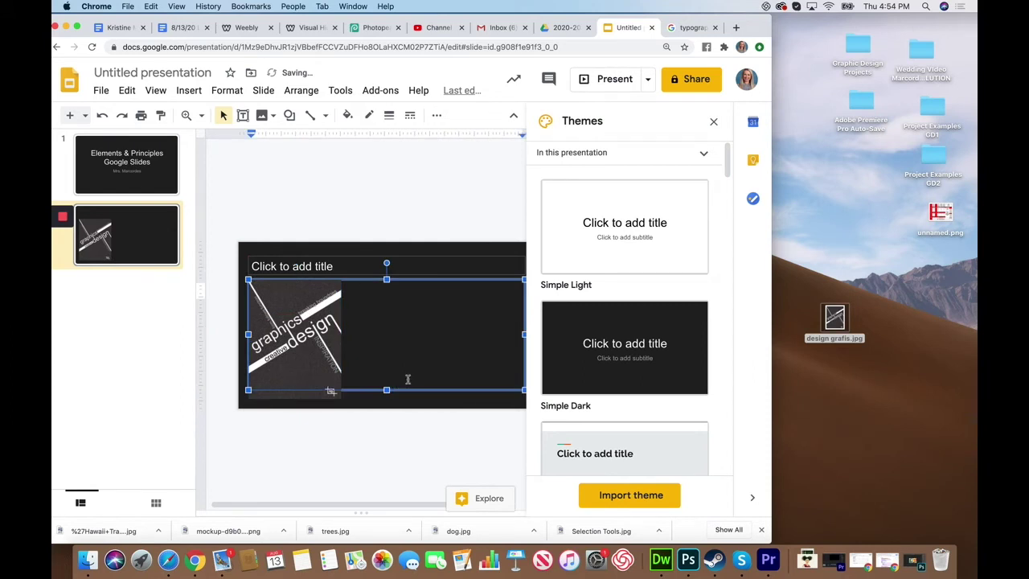
Step: Resize the second slide's body text box so it sits beside the image and reaches down to the image's lower edge
drag(248, 335, 347, 336)
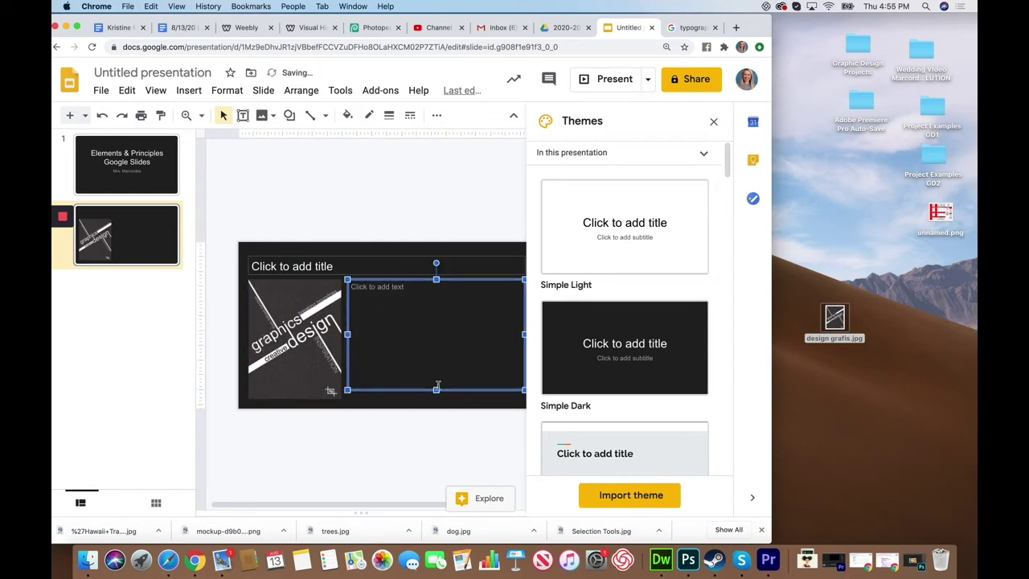
drag(436, 390, 437, 399)
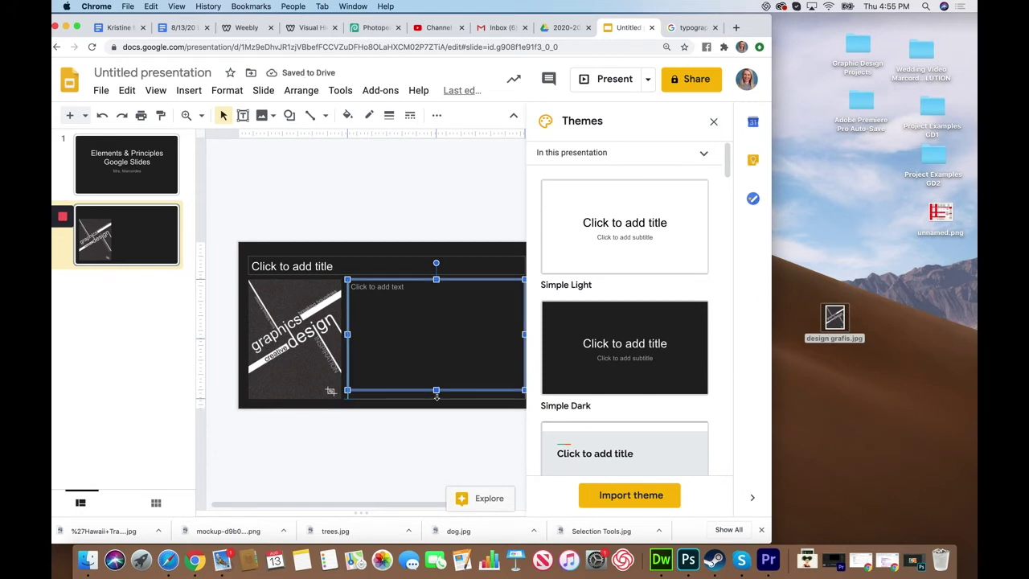
Step: Title the second slide "Element of Line" and make more working room by widening the window and closing the Themes pane
click(281, 268)
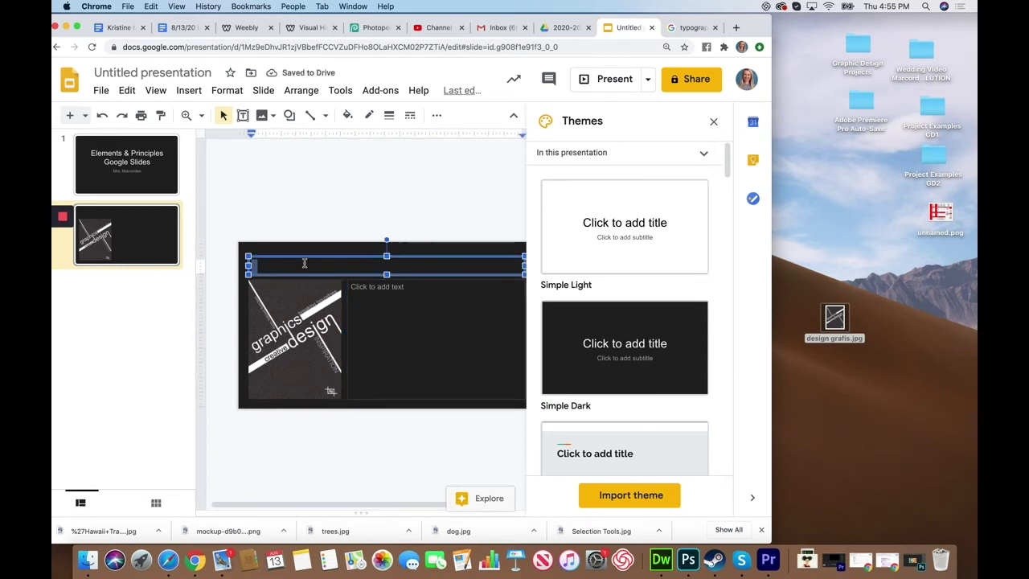
text(Element of Line)
click(363, 288)
drag(772, 218, 977, 237)
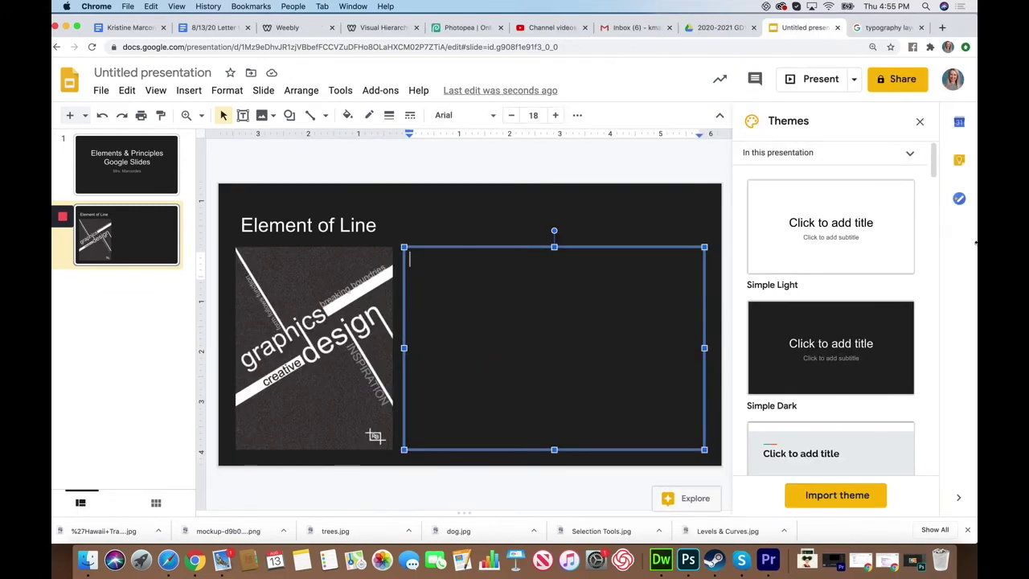
click(920, 121)
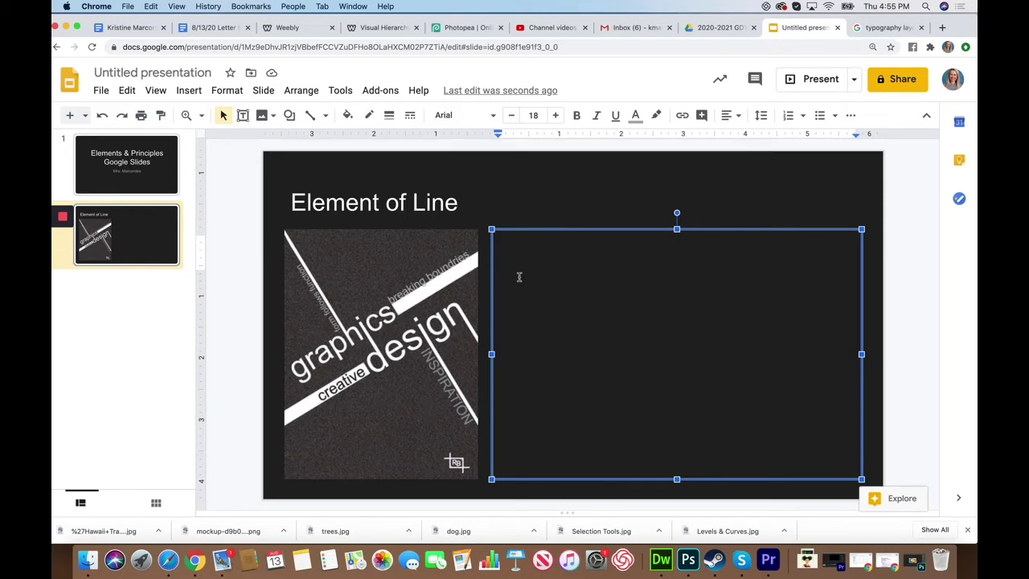
Step: Begin the second slide's body text with "This design successfully uses the element of line to lead the viewers eye"
text(This desi)
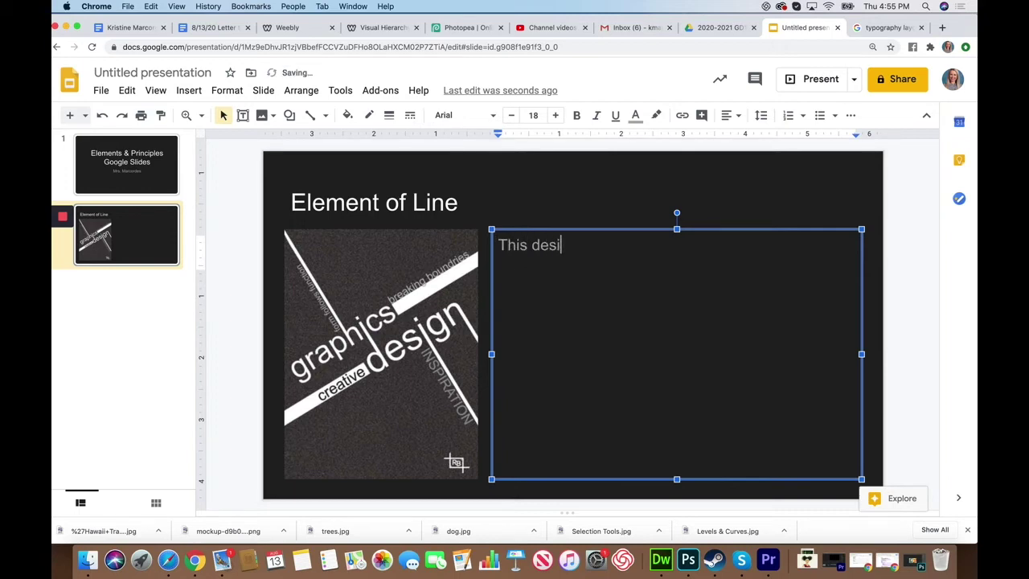
text(gn success)
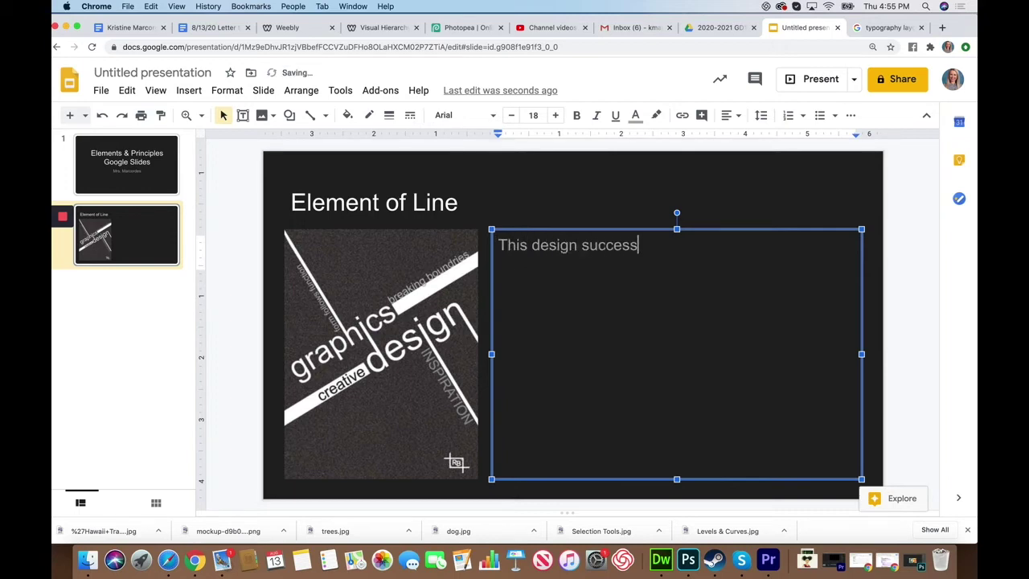
text(fully uses the element)
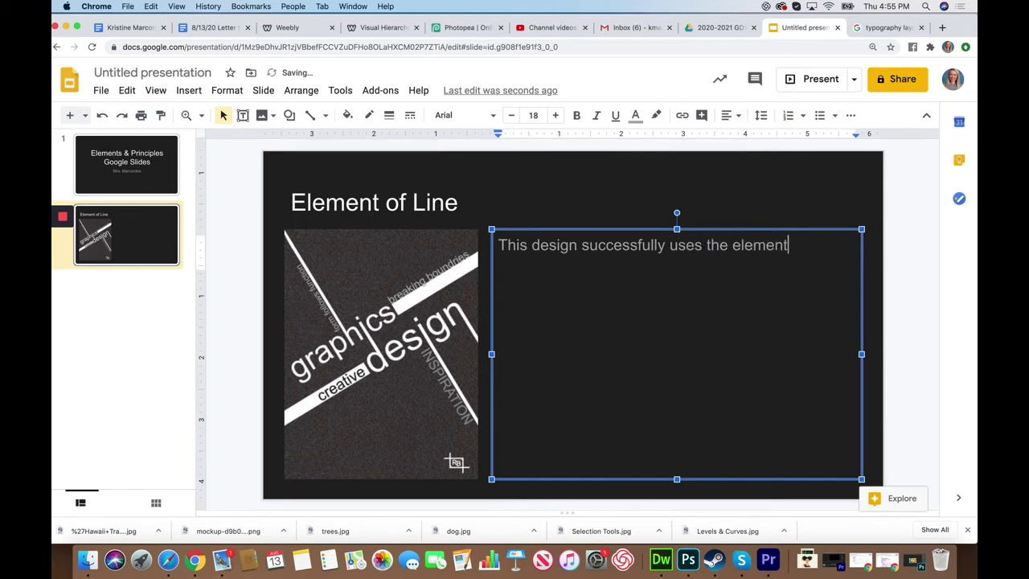
text(of line to lead the )
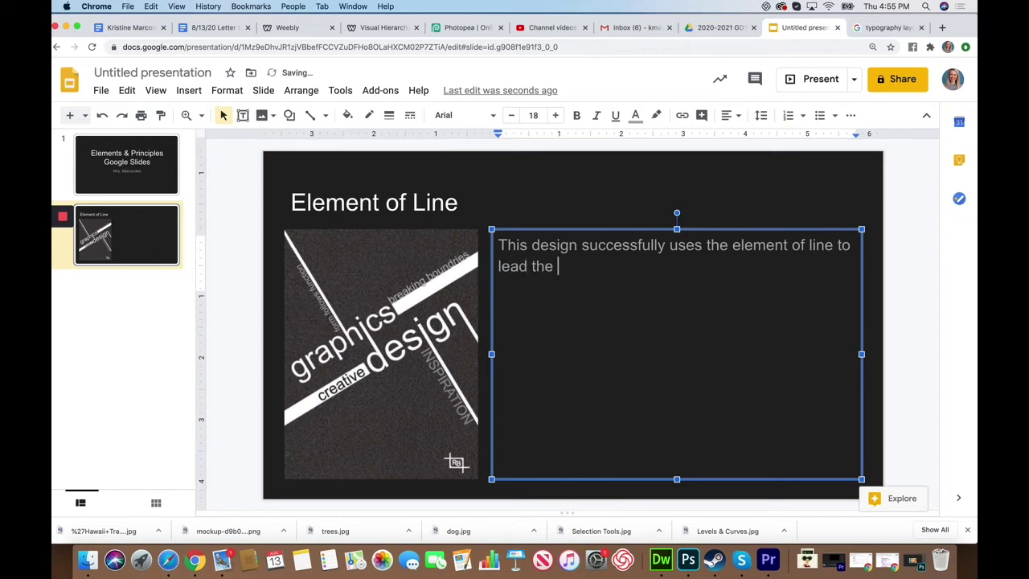
text(viewers eye)
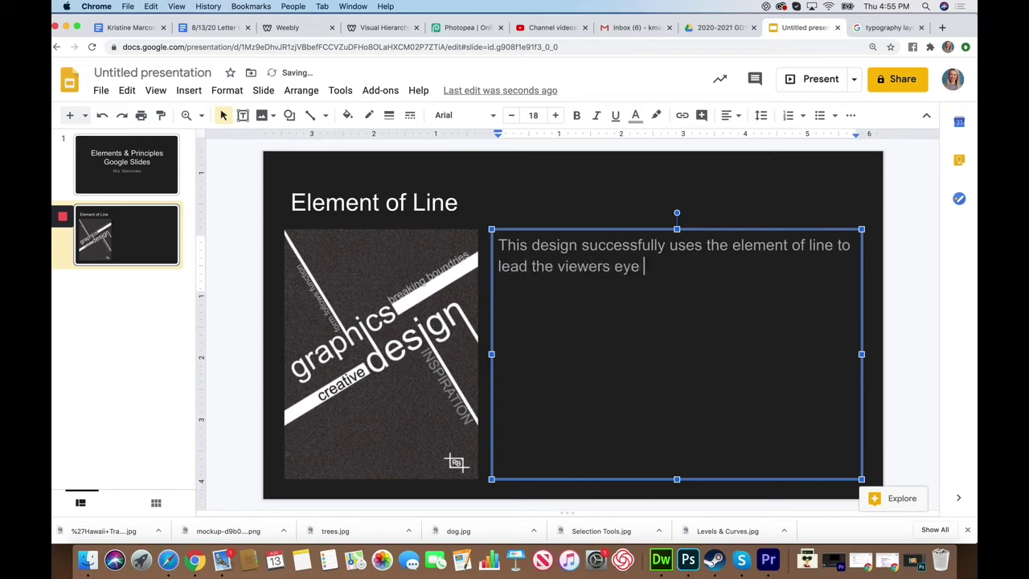
Step: Insert "actual" before "line" in the description and correct the misspelled "viewers" to "viewer's"
click(809, 246)
text(actual)
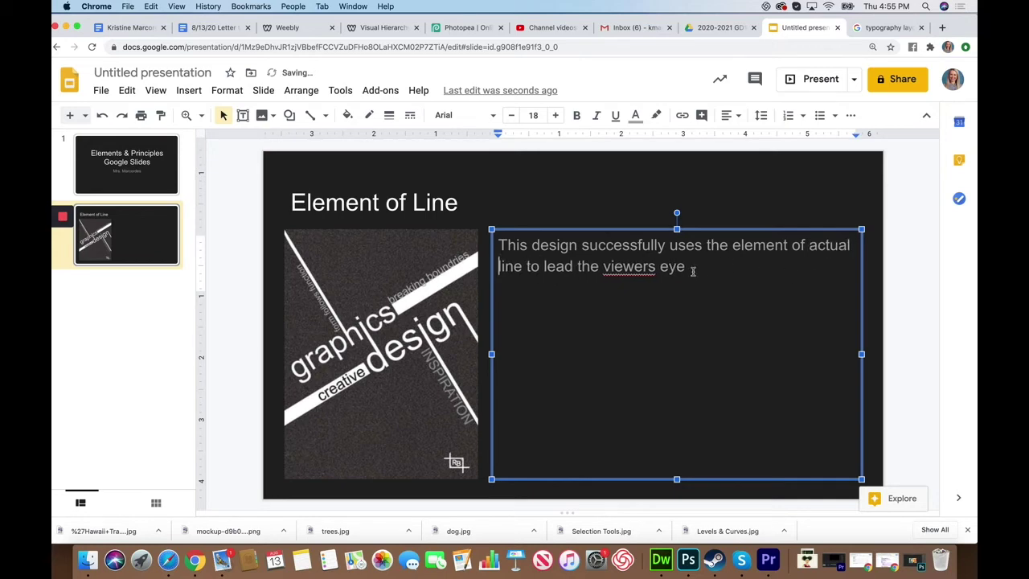
right_click(639, 266)
click(659, 133)
Step: Continue the end of the description's first sentence with "to the center of the design space"
click(696, 267)
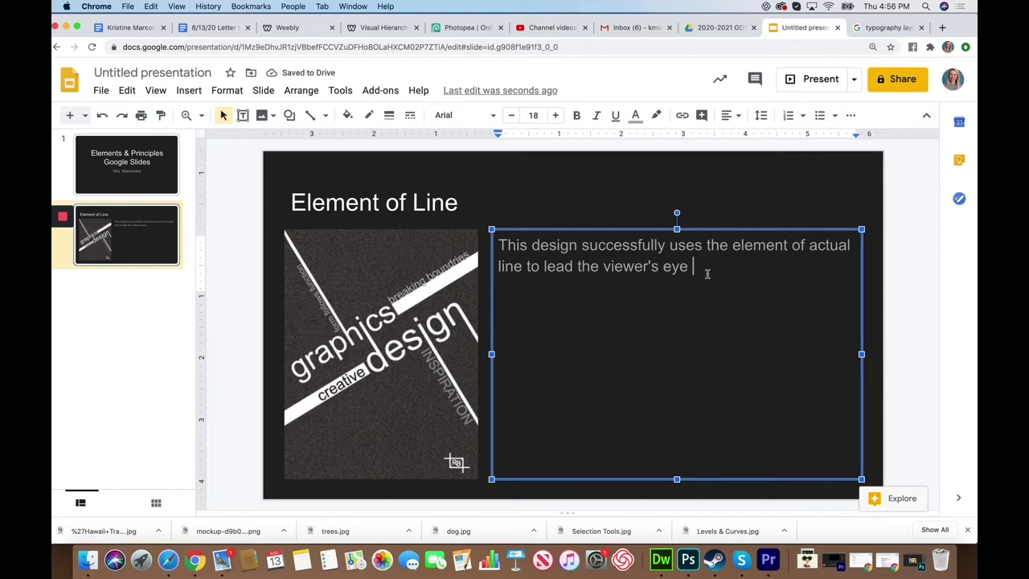
text(to the center of the )
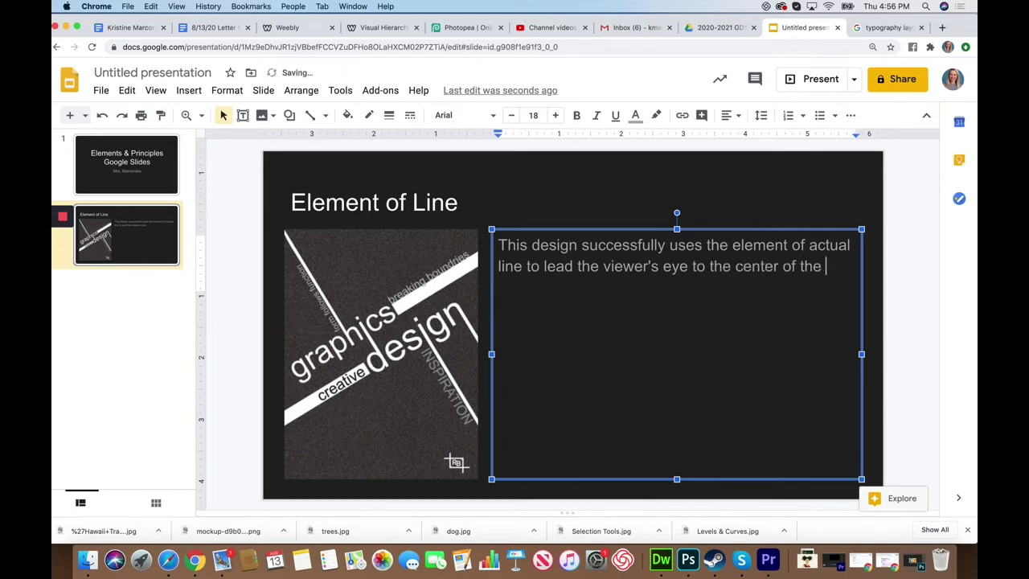
text(design spac)
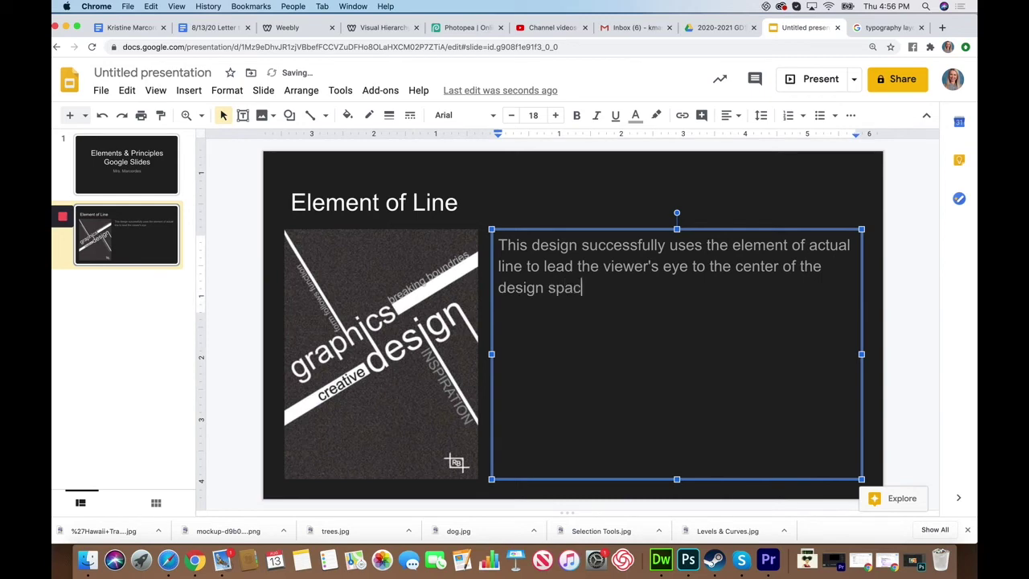
Step: Add the sentence "“Graphics Design” is the focal point in which each of these actual lines lead your attention to" to the description
text(e.  "Graphics)
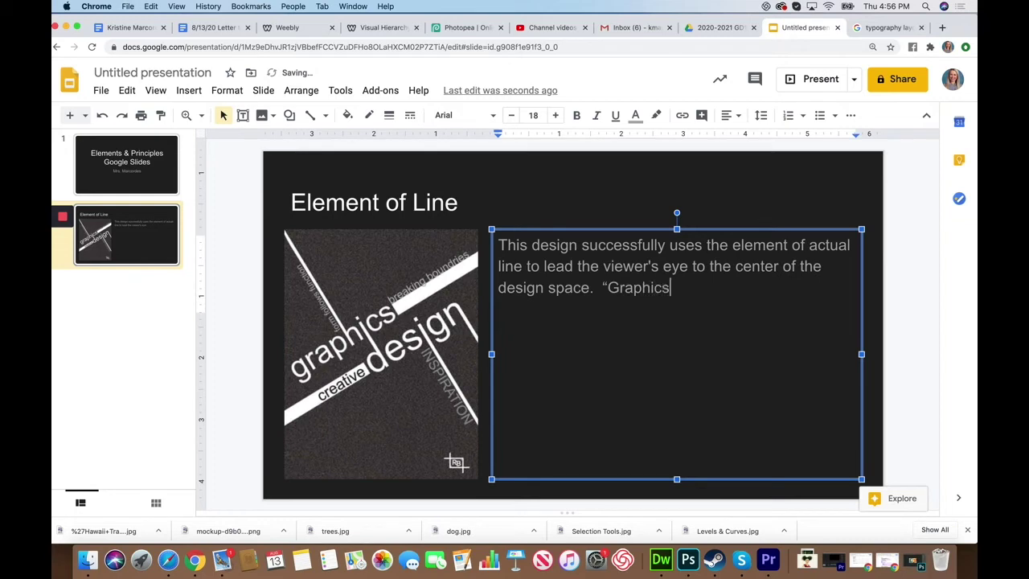
text( Design)
text(" is the focal)
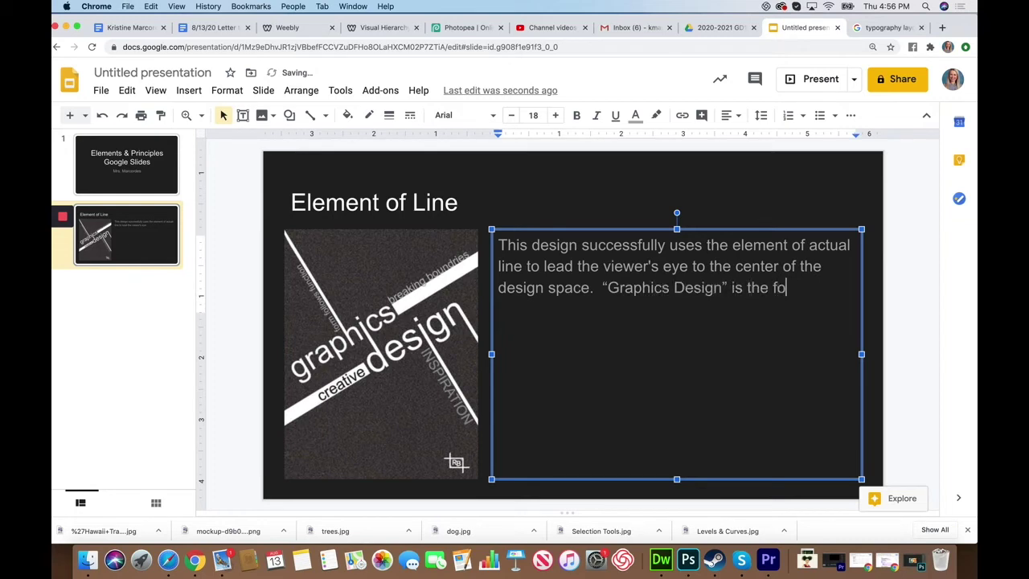
text( pa)
key(BackSpace)
text(oint in which)
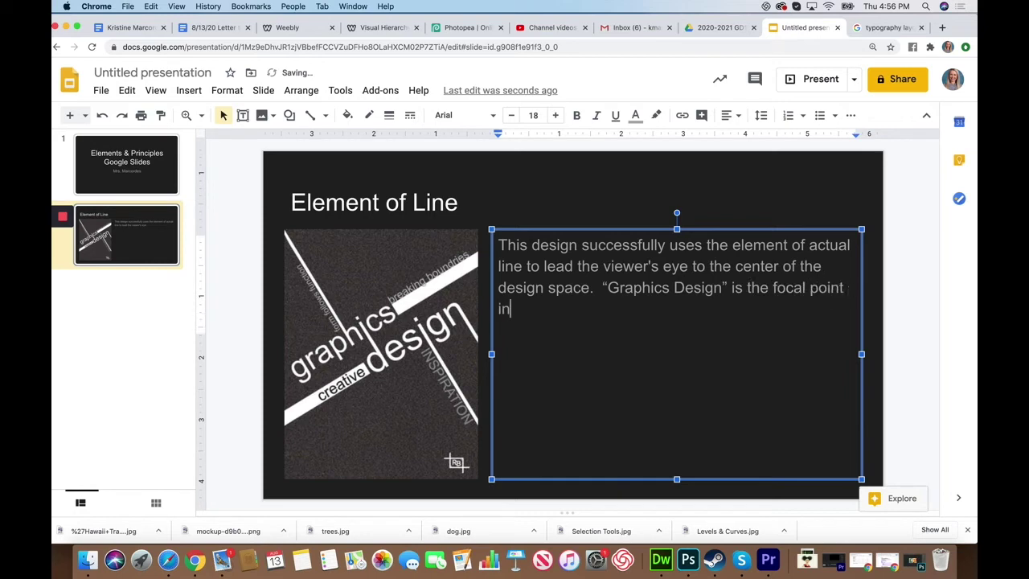
text( each of t)
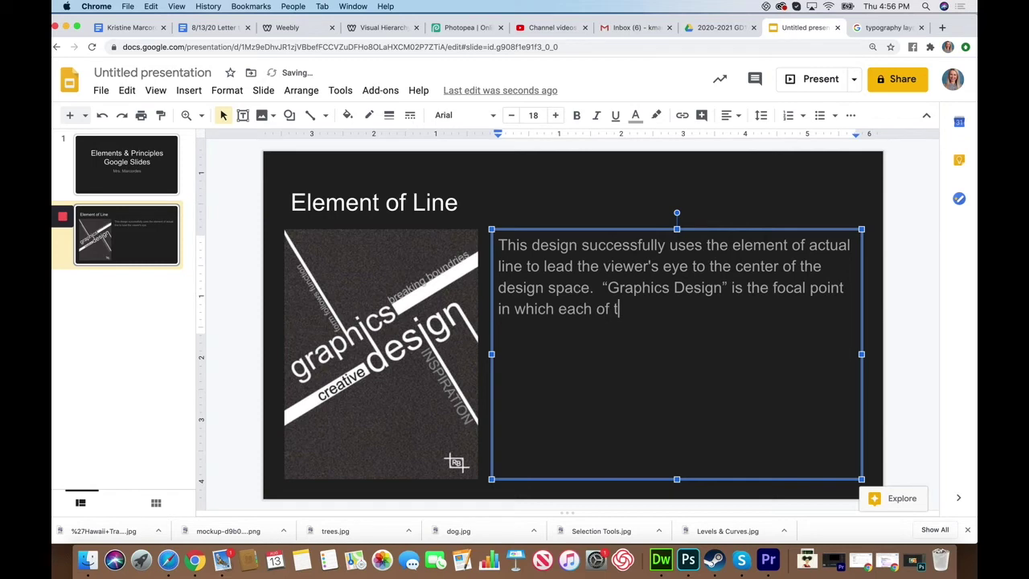
text(hese actual lin)
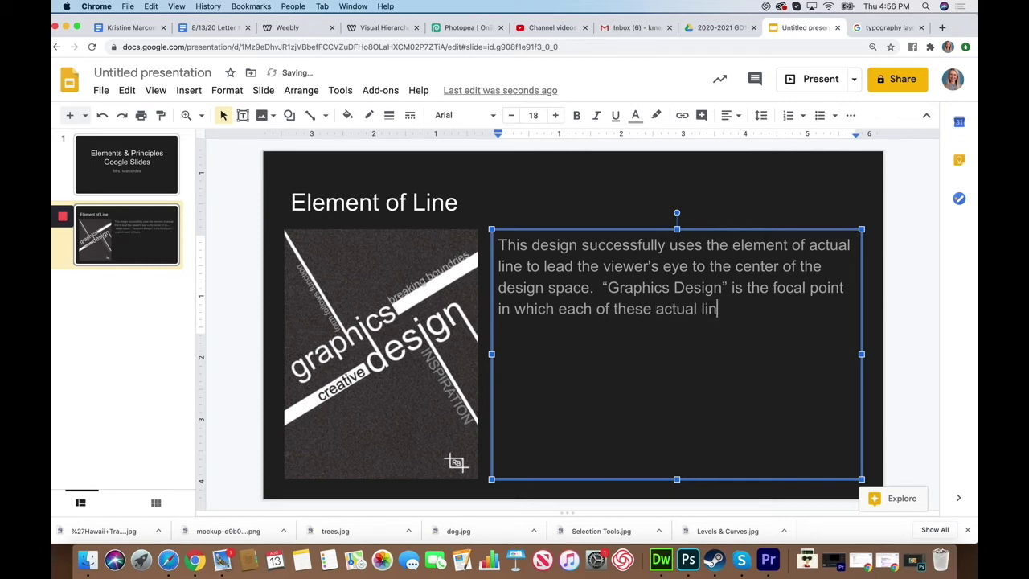
text(es lead your attention to)
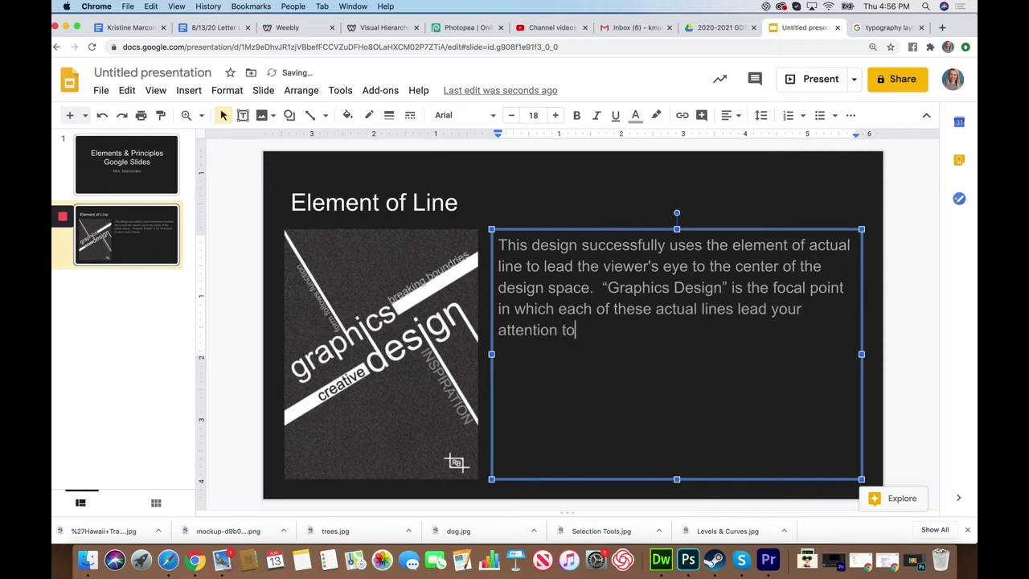
Step: End the description with the sentence "The lines in this design strongly exit the space on the rule of thirds!"
text(.  The lines in this )
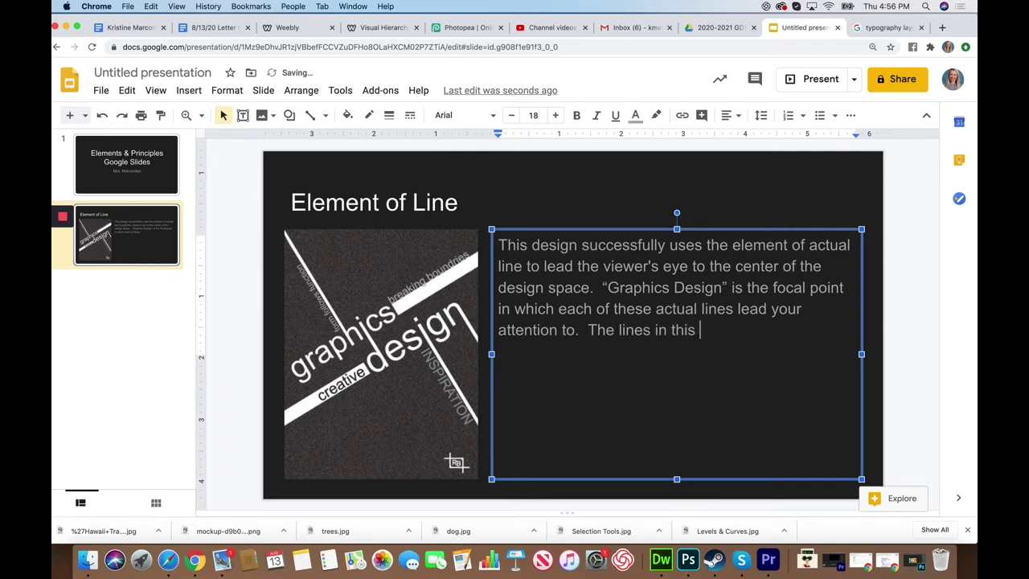
text(design strong)
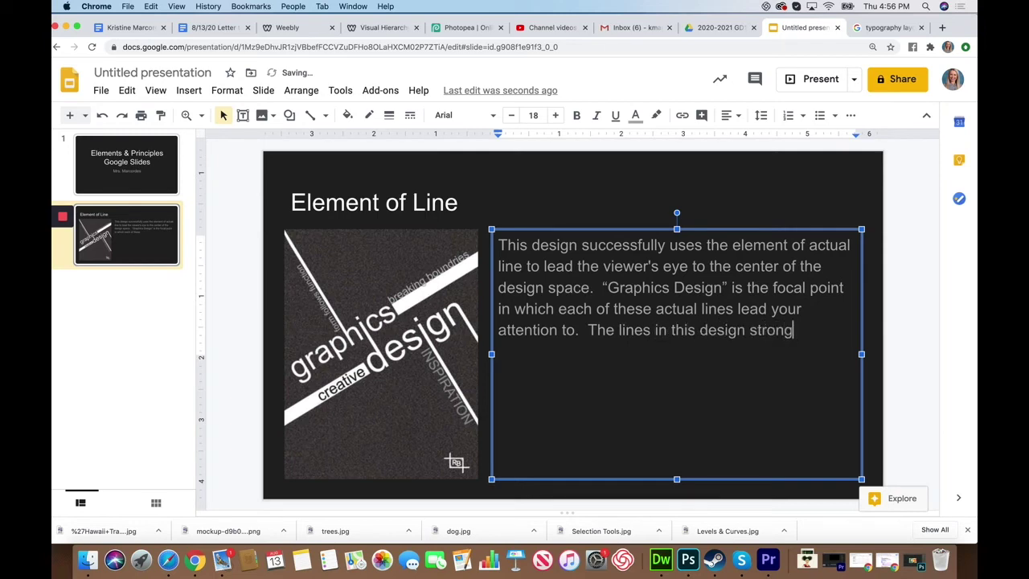
text(ly exit the s)
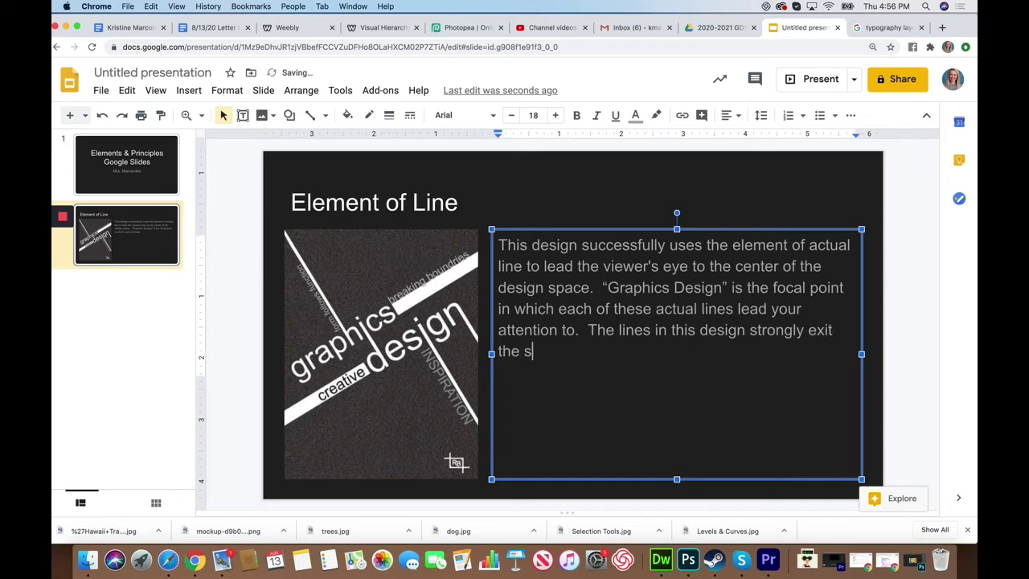
text(pace on the )
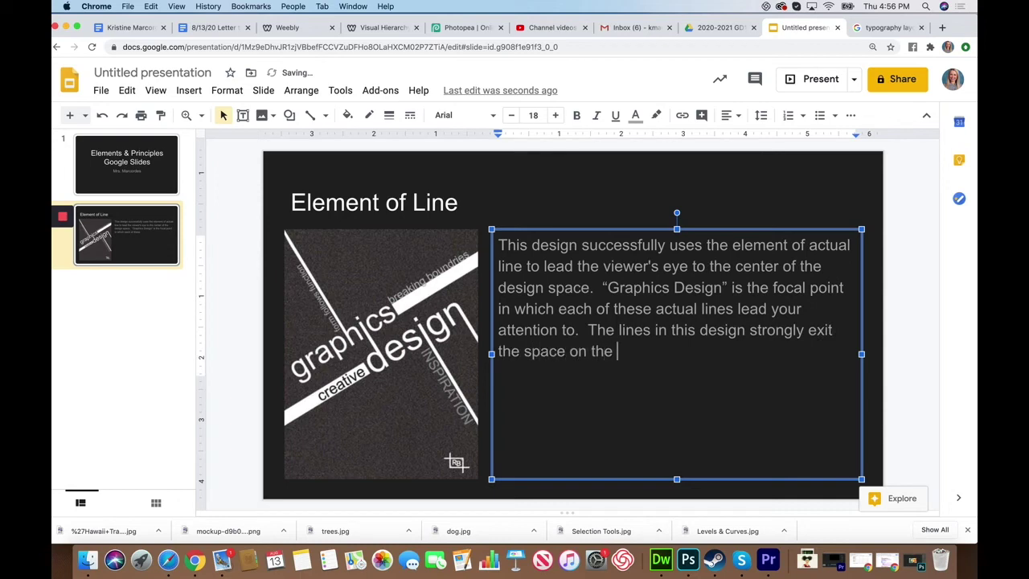
text(rule of thirds!)
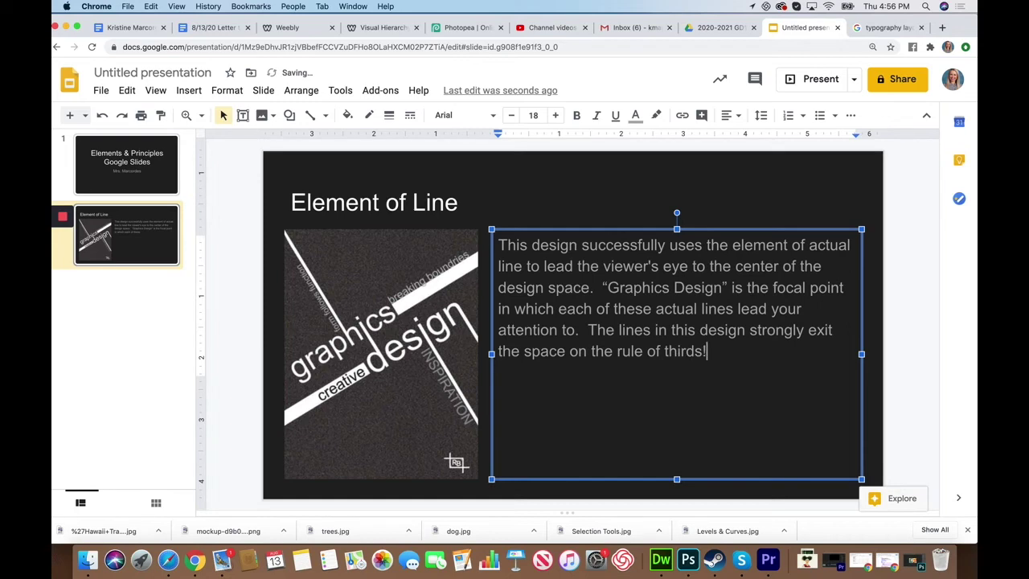
click(728, 188)
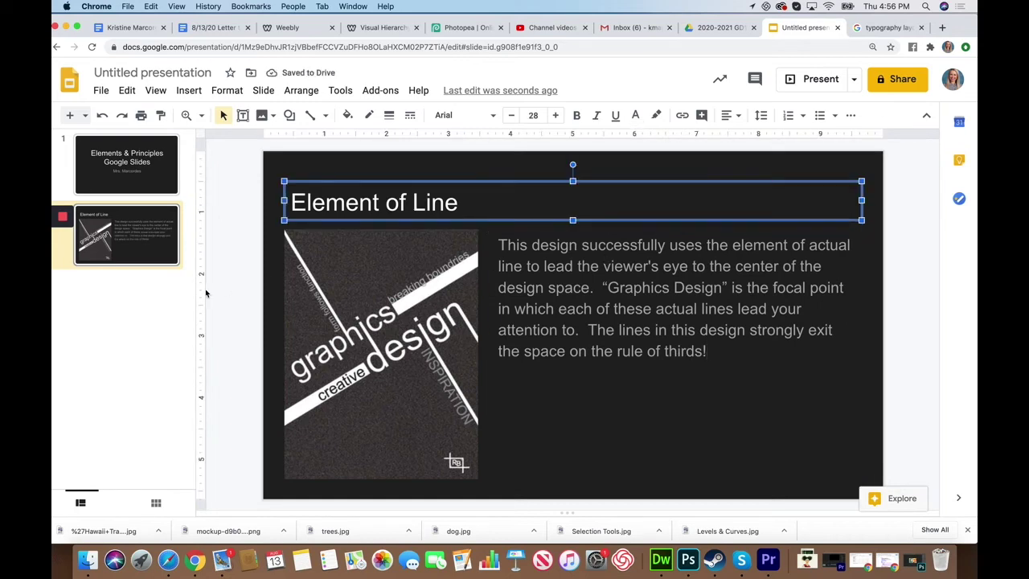
click(252, 289)
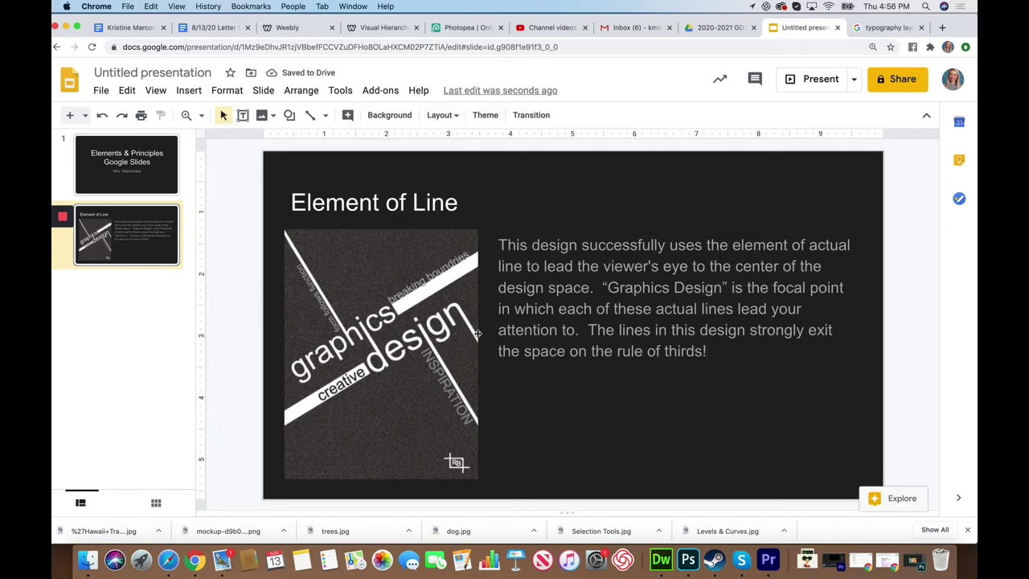
Step: Make only the word "Line" bold in the second slide's title
click(434, 200)
drag(412, 202, 458, 203)
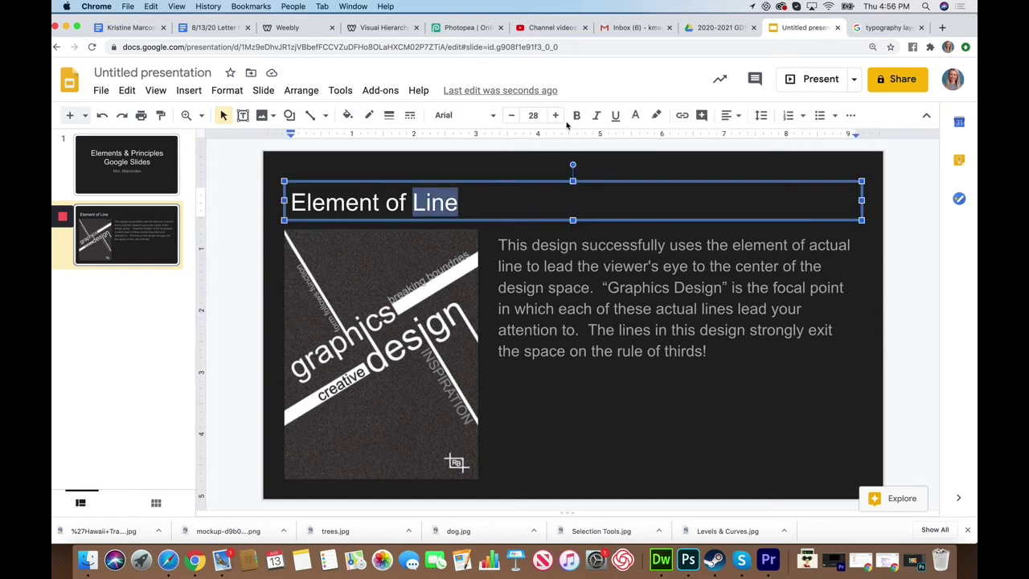
click(576, 115)
click(535, 381)
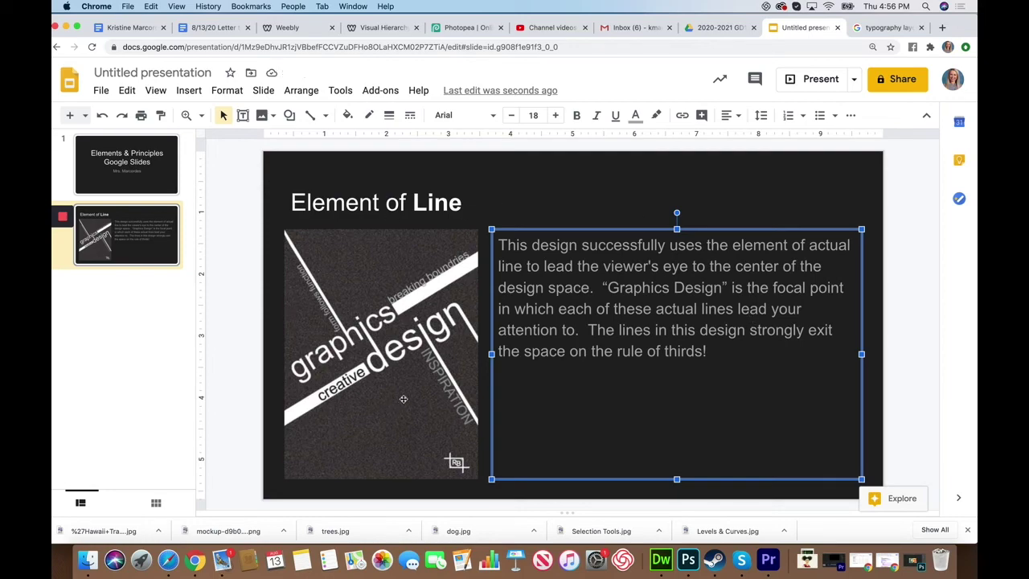
click(62, 217)
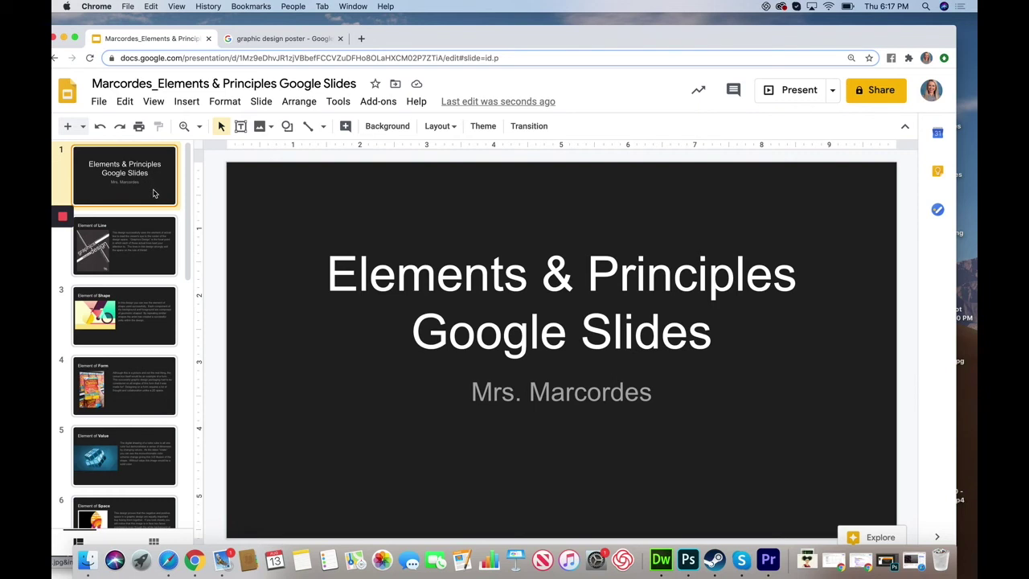
Step: Review the element slides in order from Line to Texture, checking each one's title, image and description
key(Down)
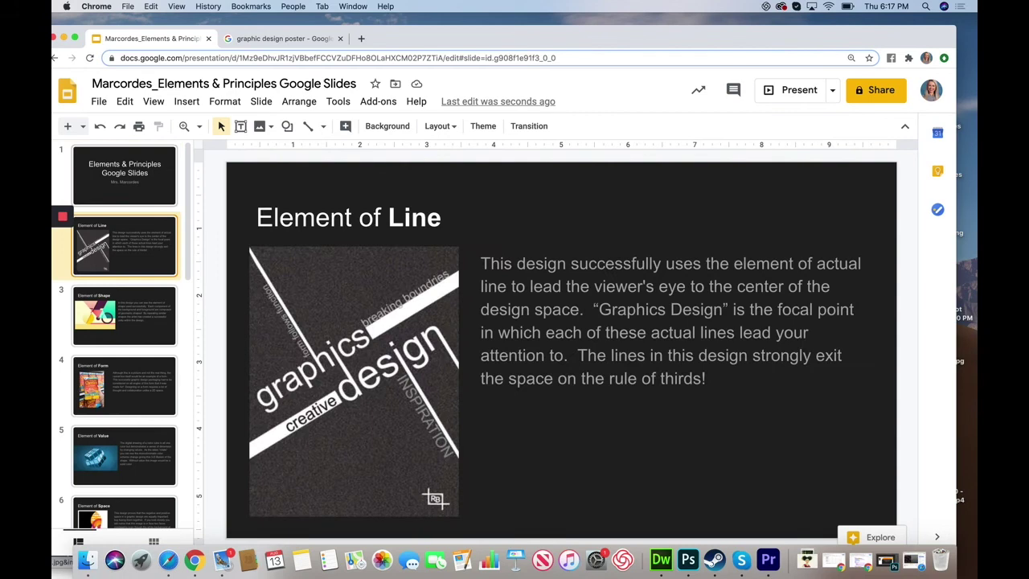
key(Down)
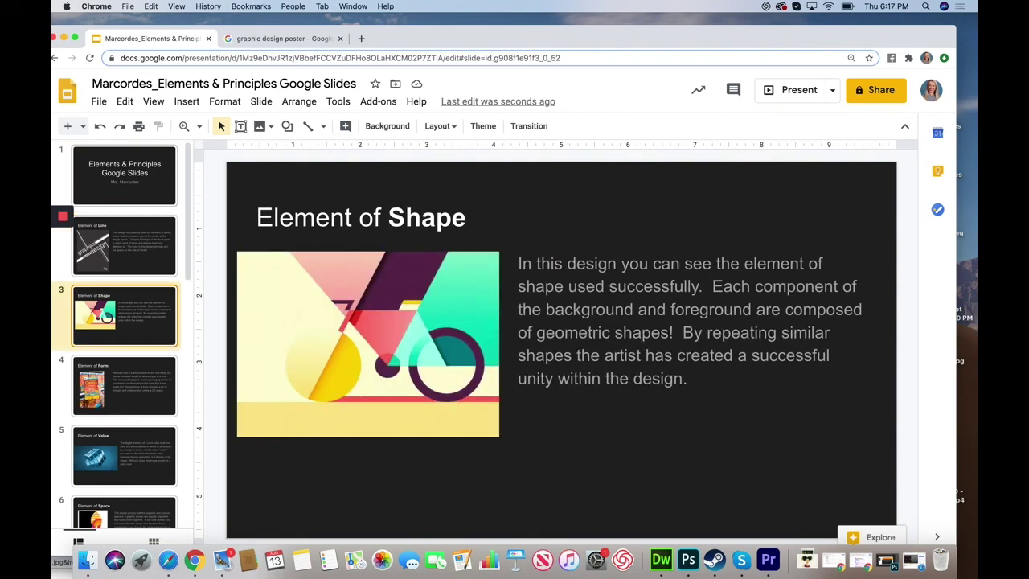
key(Down)
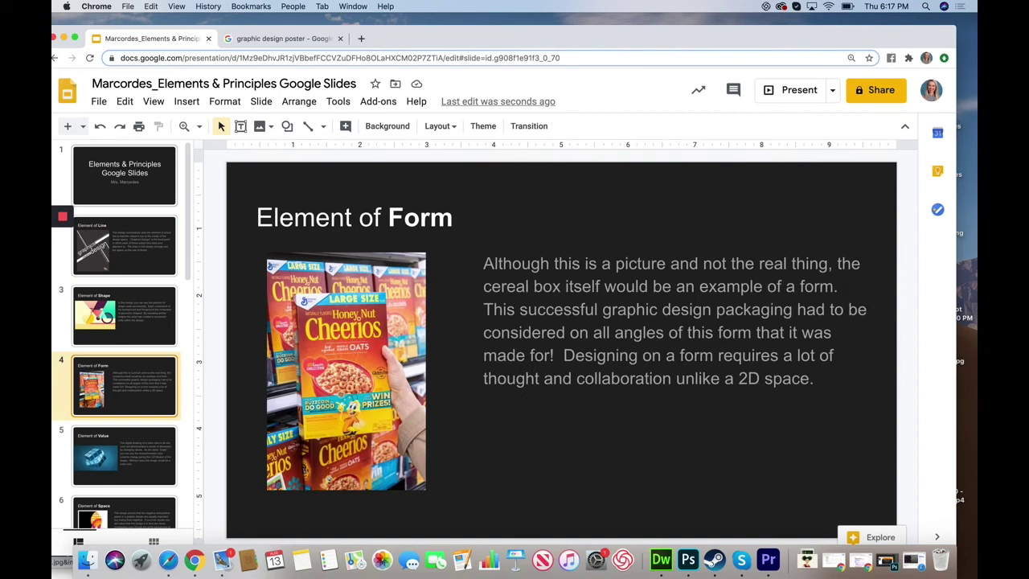
key(Down)
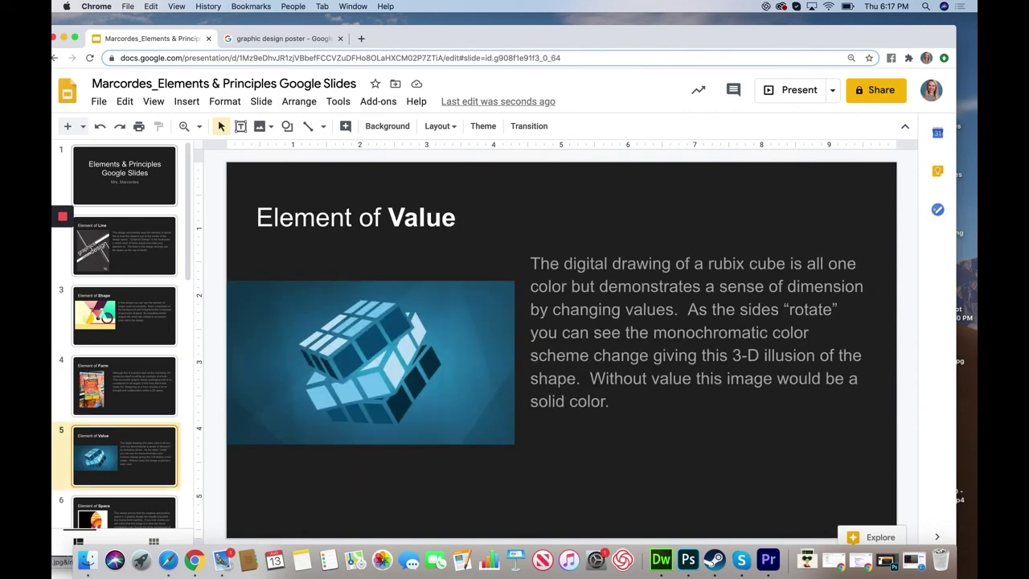
key(Down)
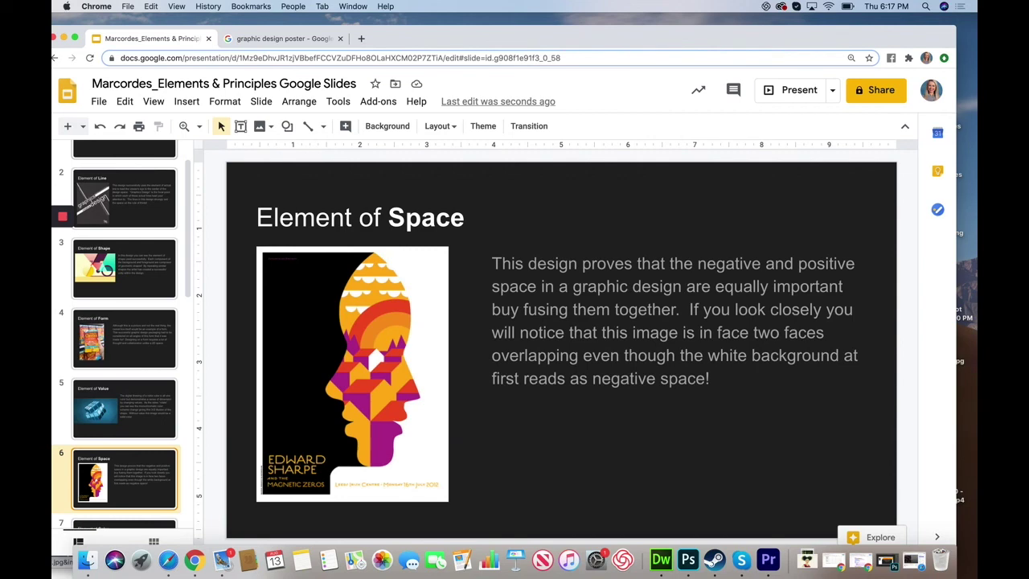
key(Down)
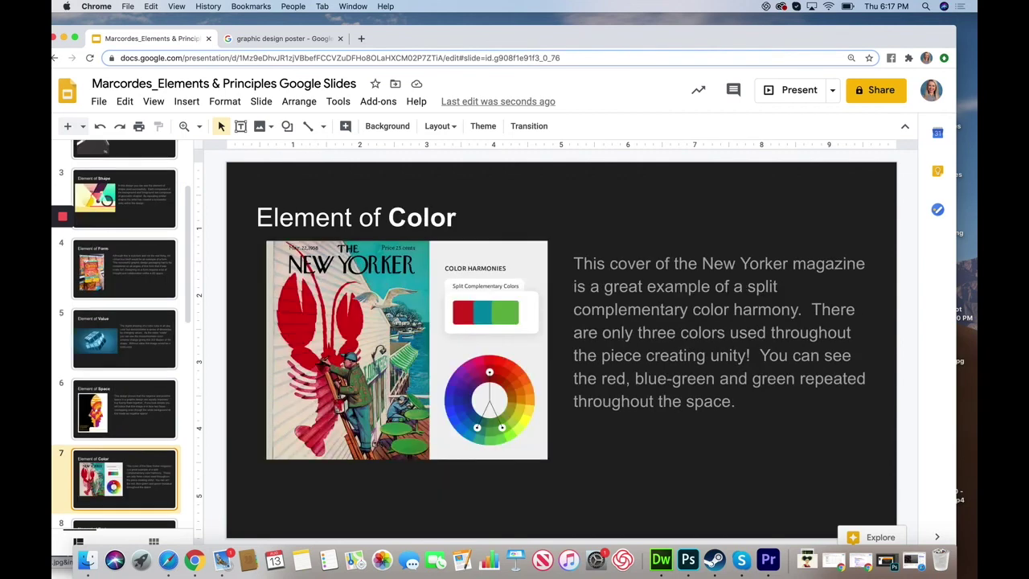
key(Down)
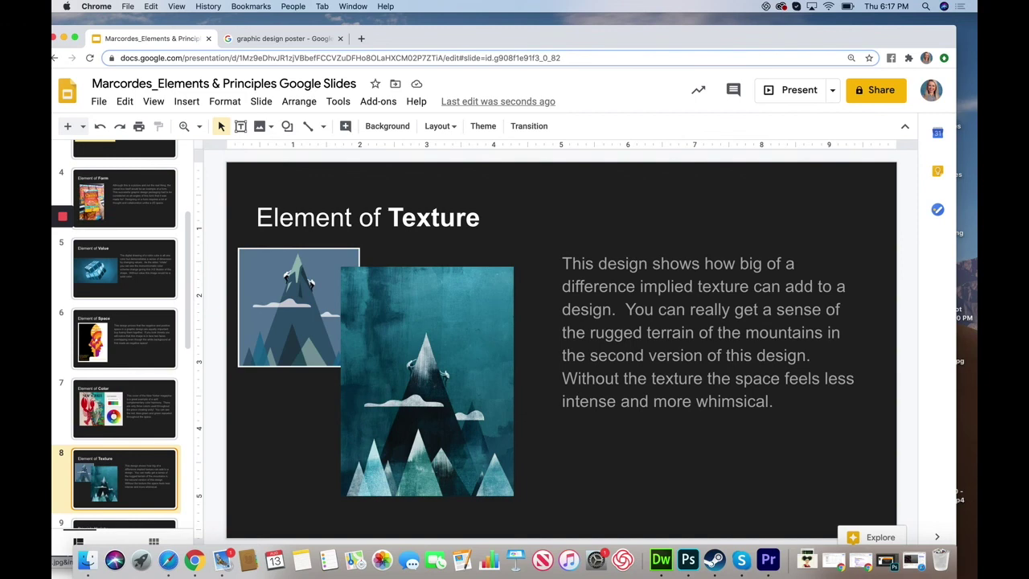
Step: Review the principle slides from Variety to Rhythm/Movement, and switch to the Graphic Design Lessons web page with the "Turn it in" instructions
key(Down)
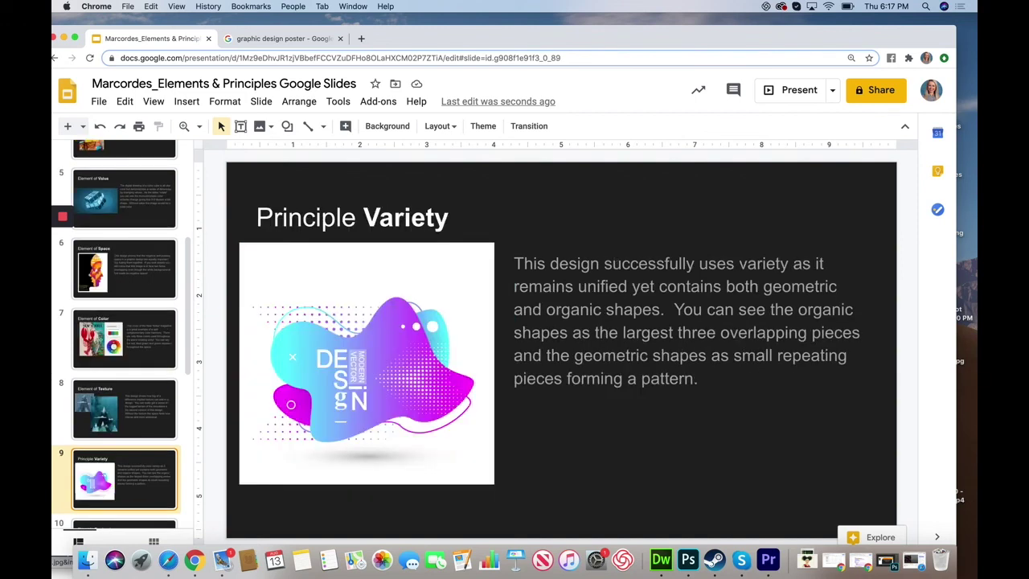
key(Down)
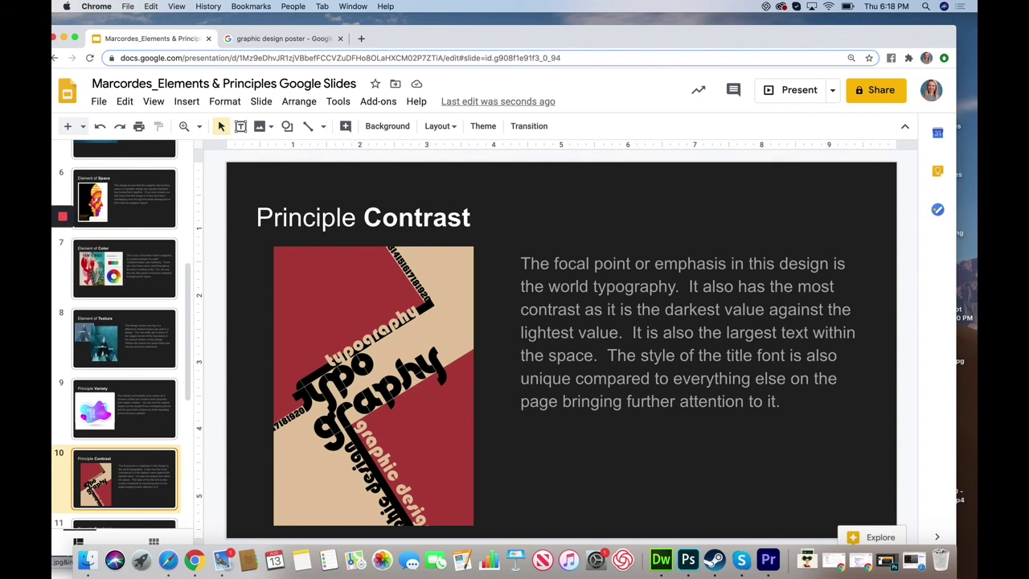
key(Down)
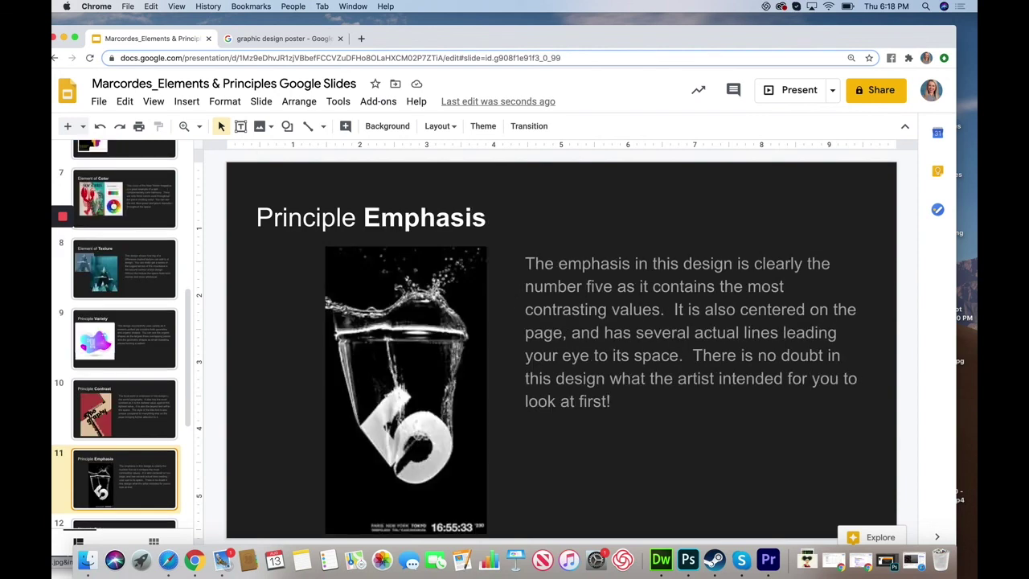
key(Down)
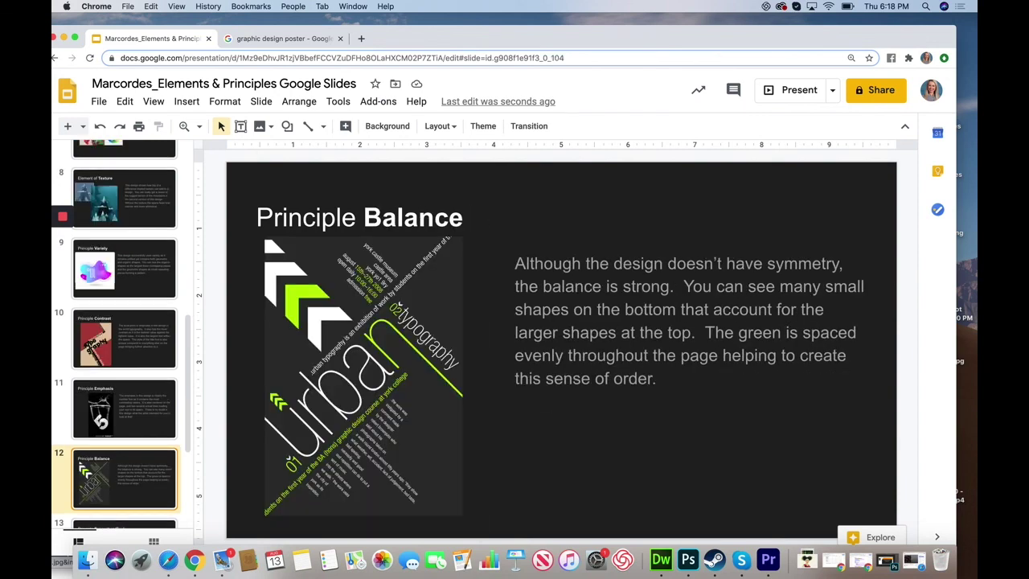
key(Down)
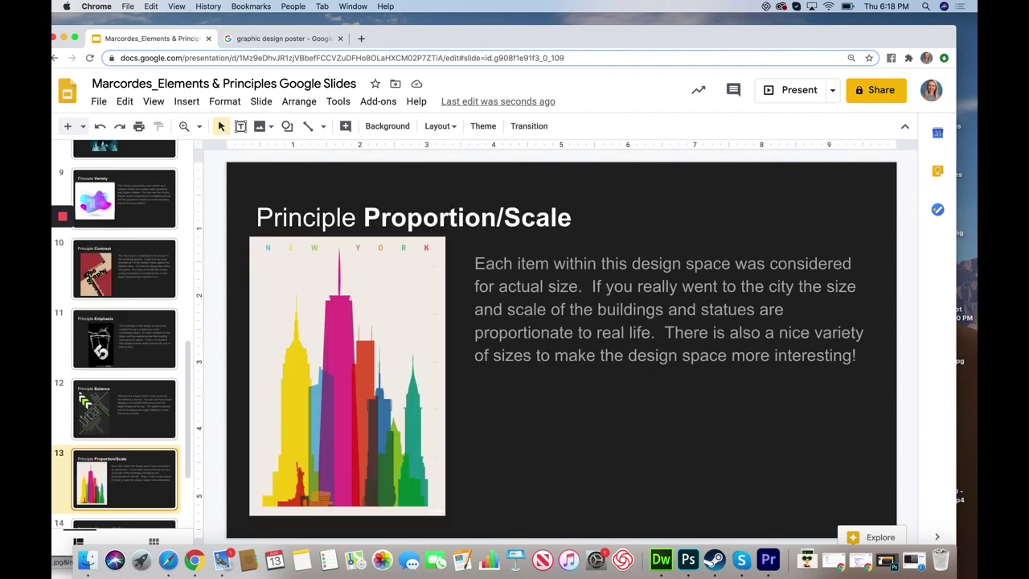
key(Down)
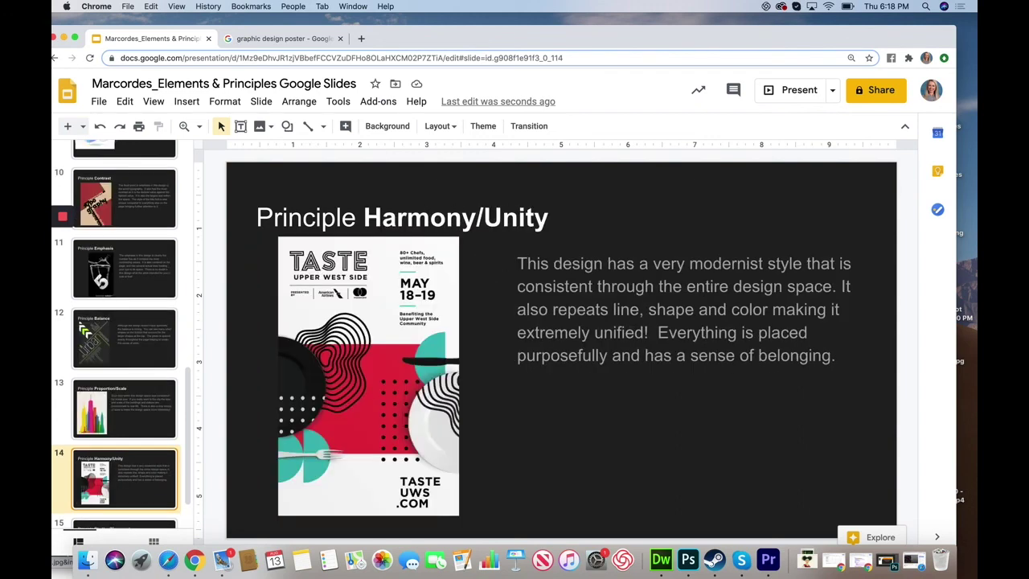
key(Down)
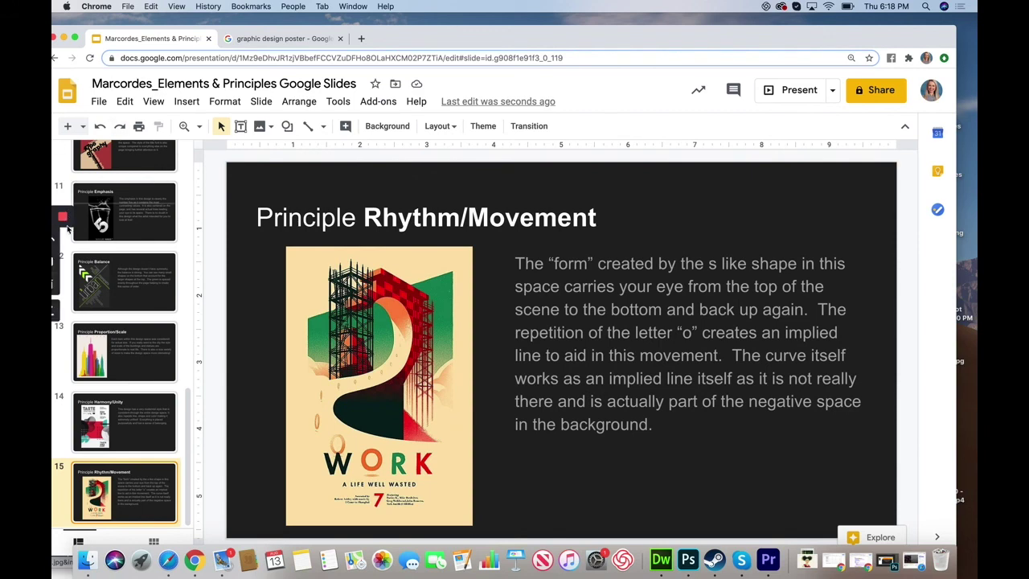
key(super+grave)
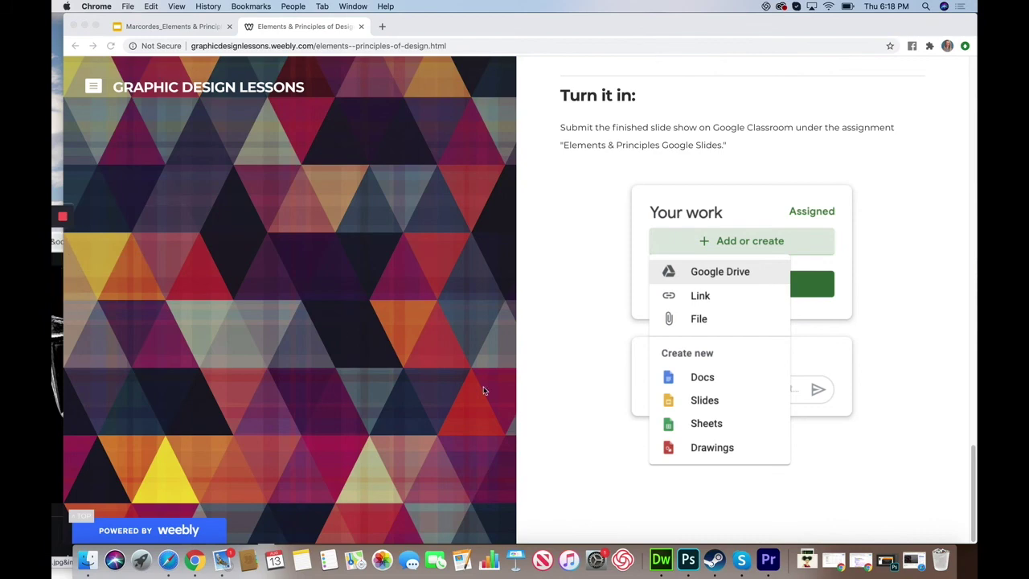